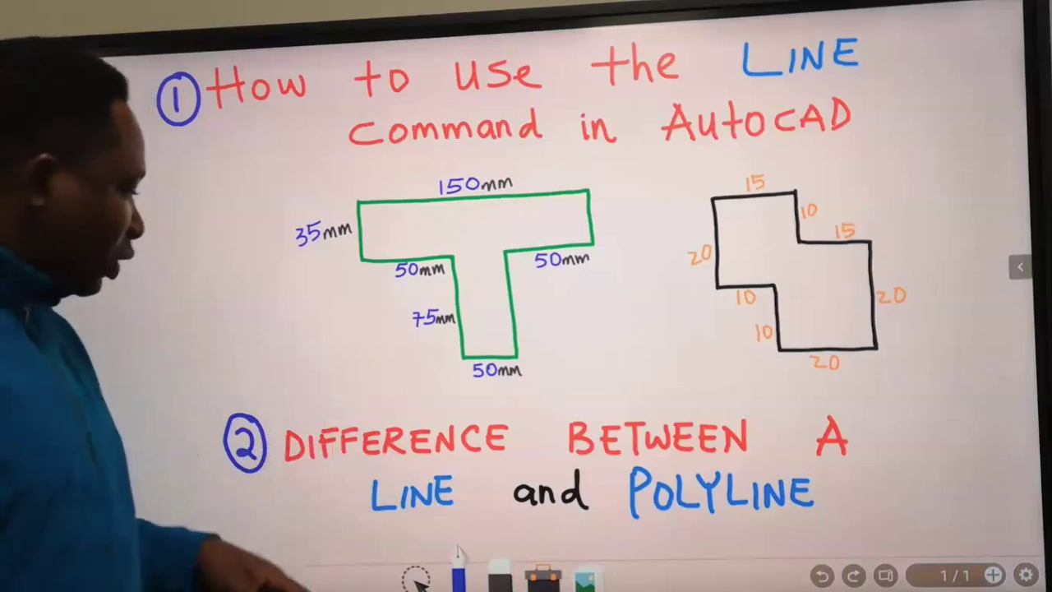
Step: Start the LINE command several ways (toolbar, Enter, L alias), cancelling each time
{"action": "left_click", "coordinate": [460, 552]}
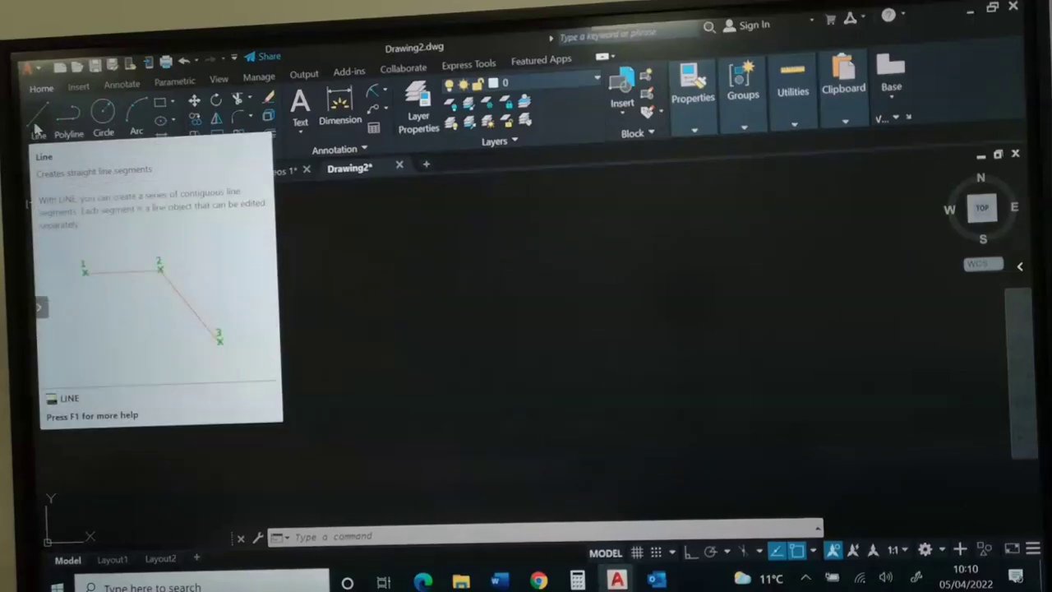
{"action": "left_click", "coordinate": [36, 129]}
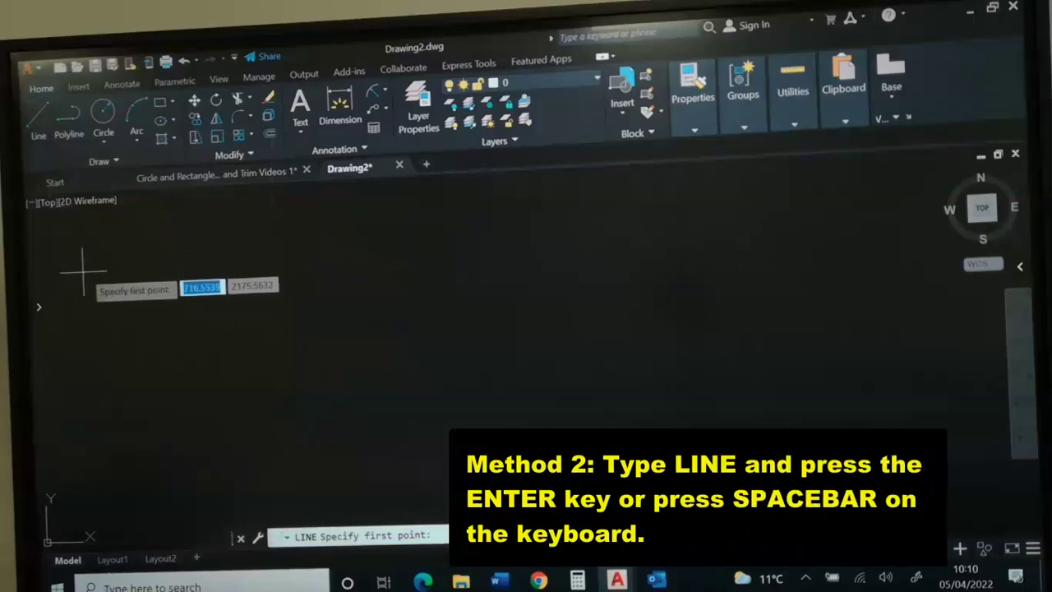
{"action": "key", "text": "Escape"}
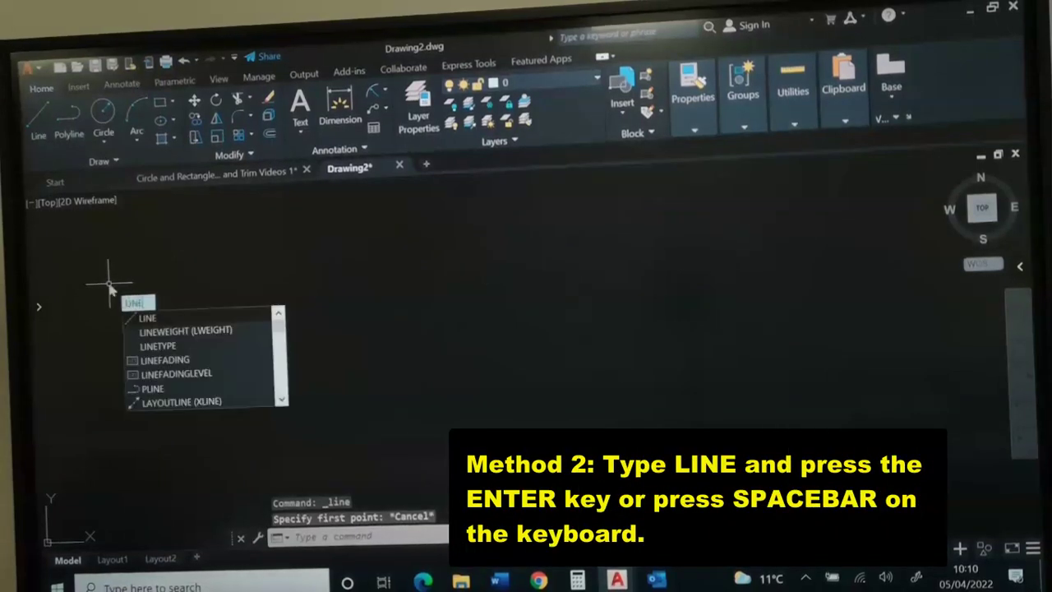
{"action": "key", "text": "Return"}
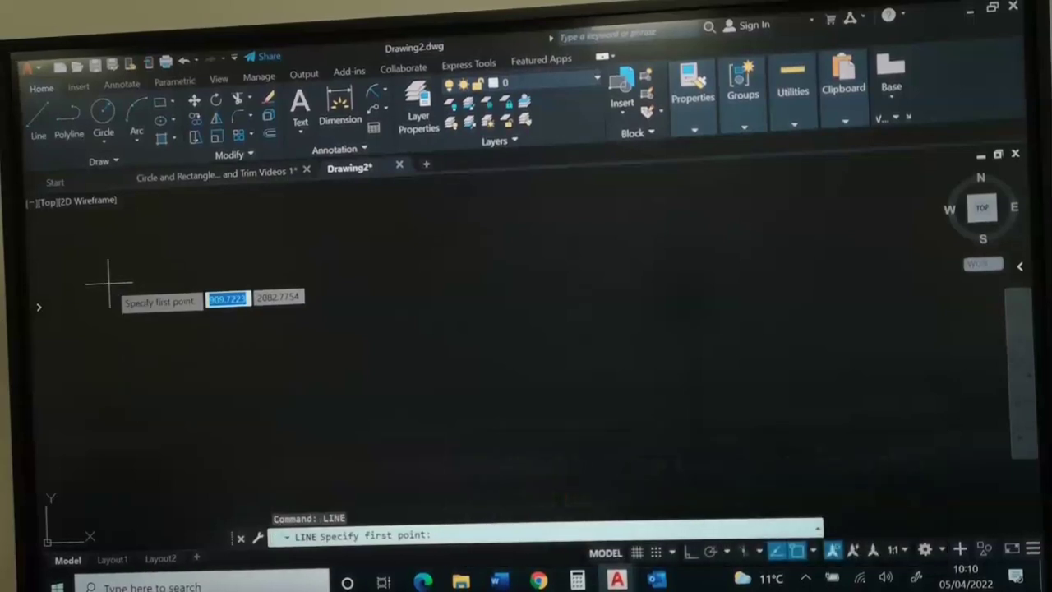
{"action": "key", "text": "Escape"}
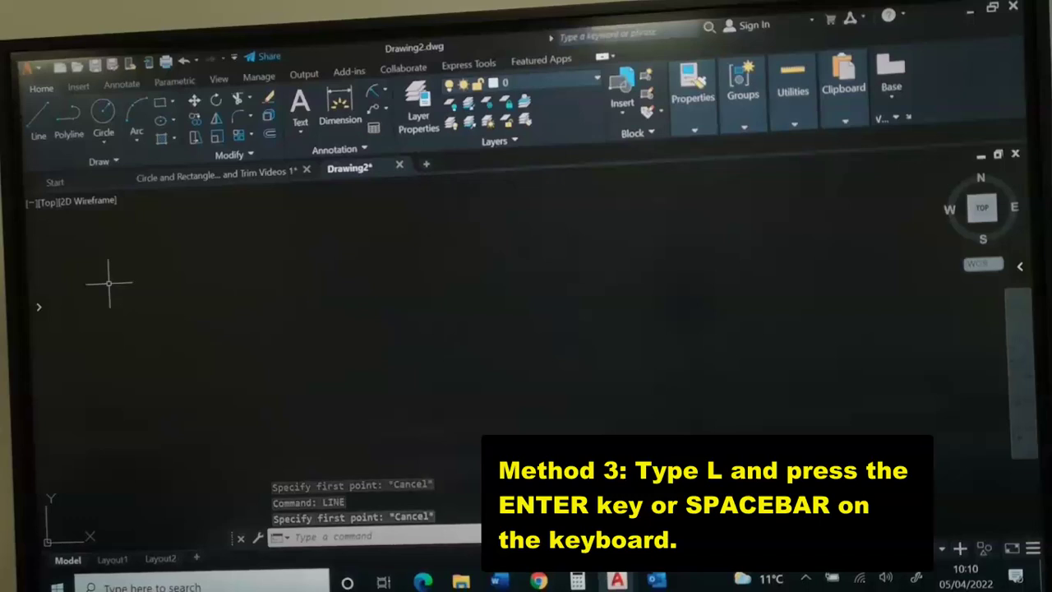
{"action": "type", "text": "l"}
{"action": "key", "text": "Return"}
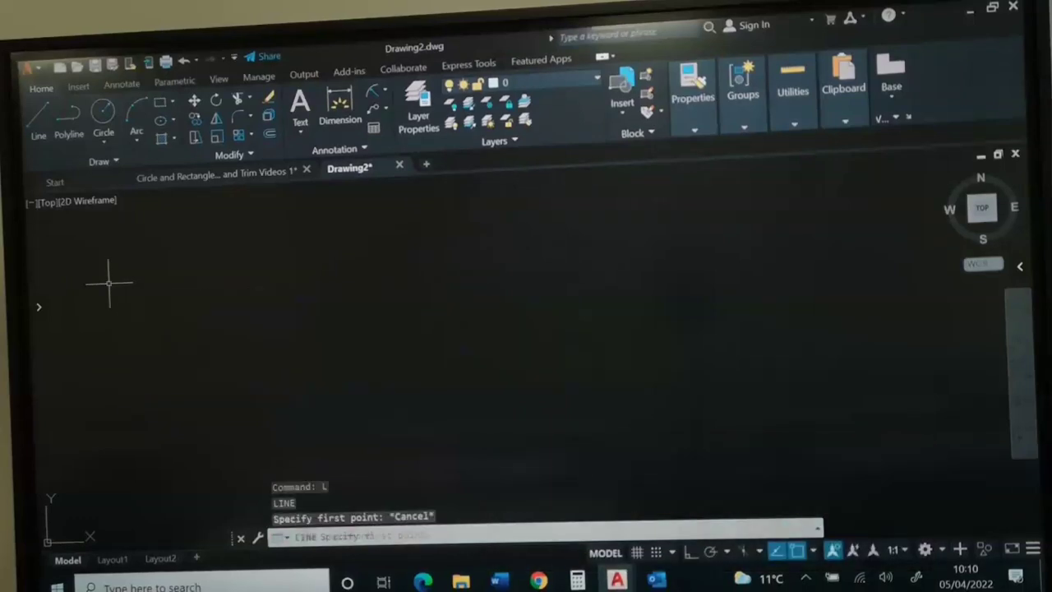
{"action": "key", "text": "Escape"}
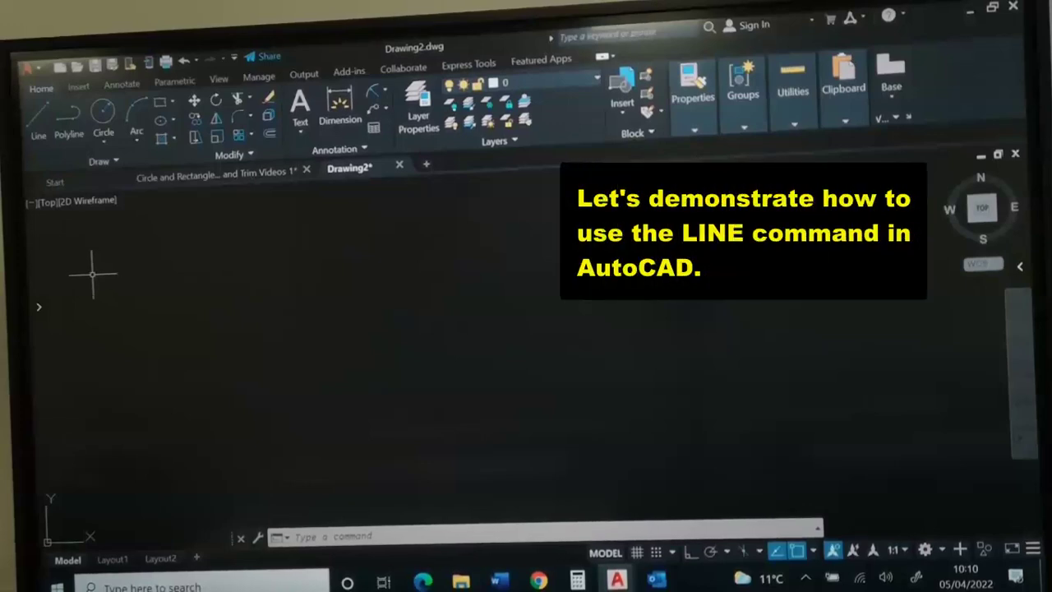
Step: Draw a 20 mm line downward from a picked start point with Ortho on
{"action": "left_click", "coordinate": [37, 126]}
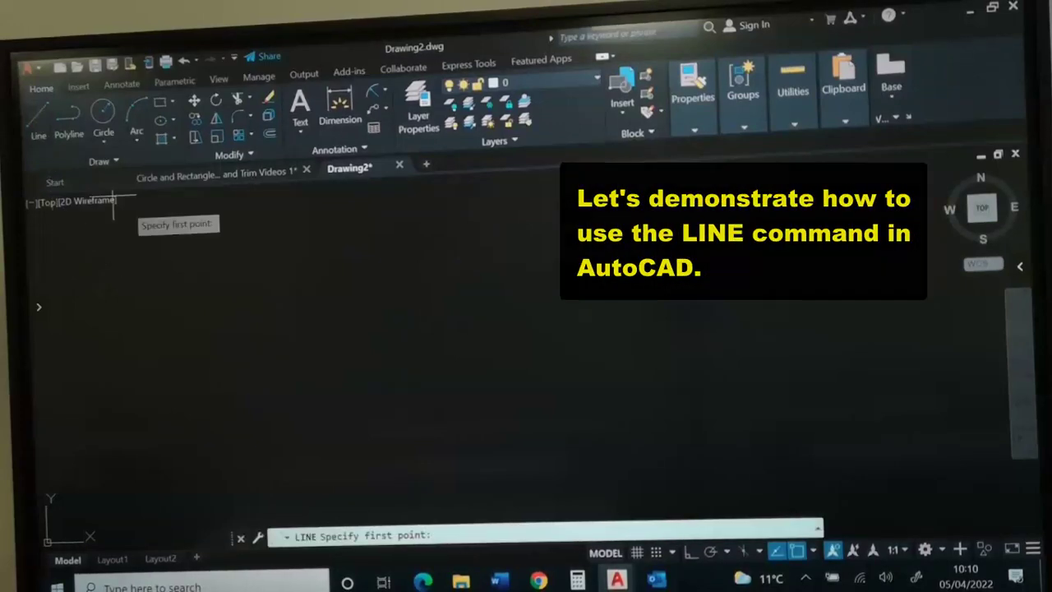
{"action": "left_click", "coordinate": [211, 294]}
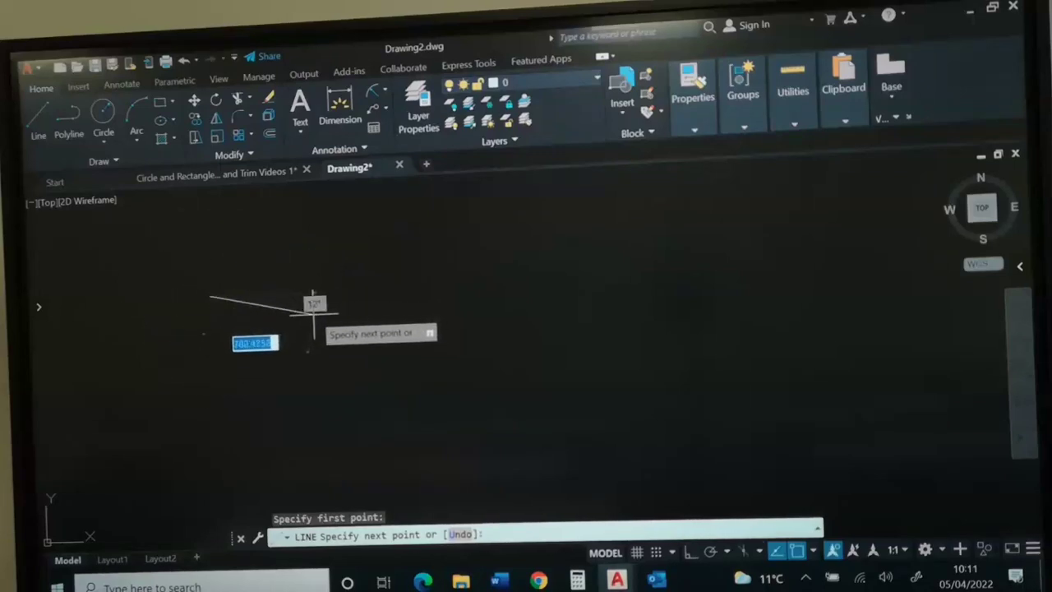
{"action": "key", "text": "F8"}
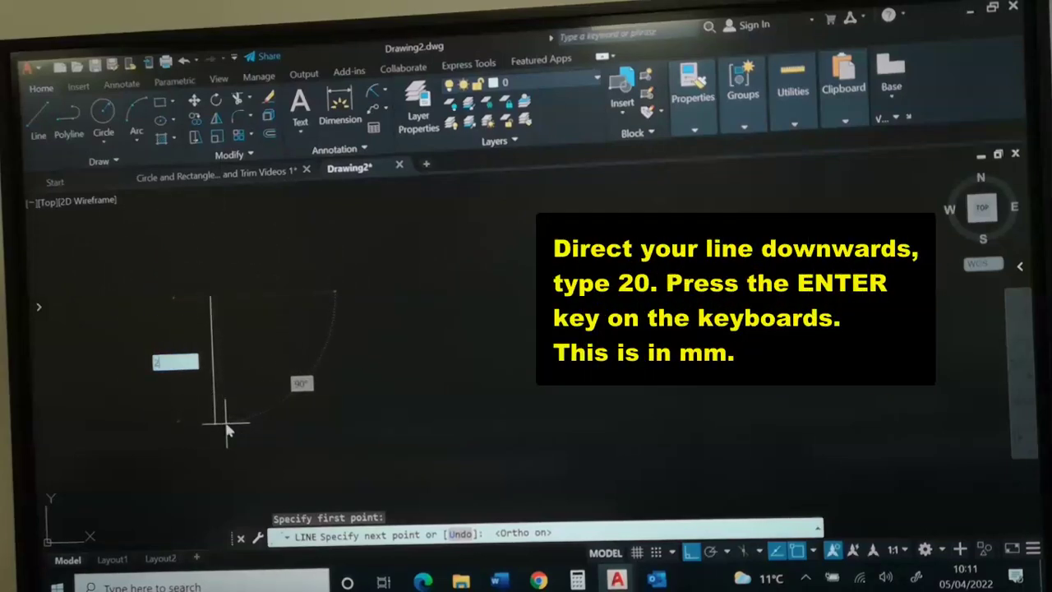
{"action": "key", "text": "Return"}
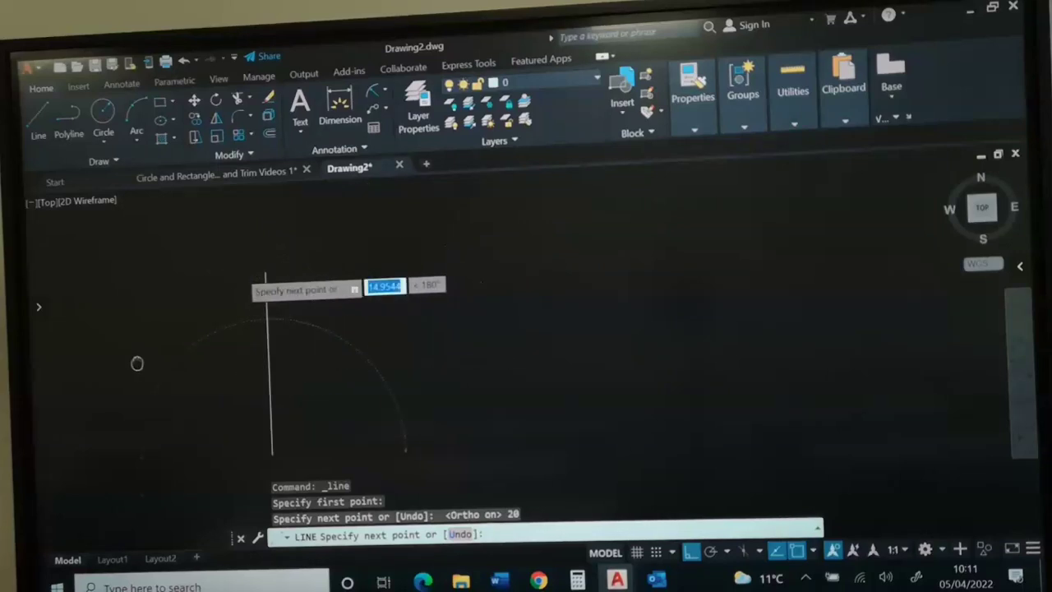
Step: Add segments 10 right, 10 down, 20 right and 20 up to the outline
{"action": "middle_click_drag", "start_coordinate": [126, 397], "coordinate": [198, 381]}
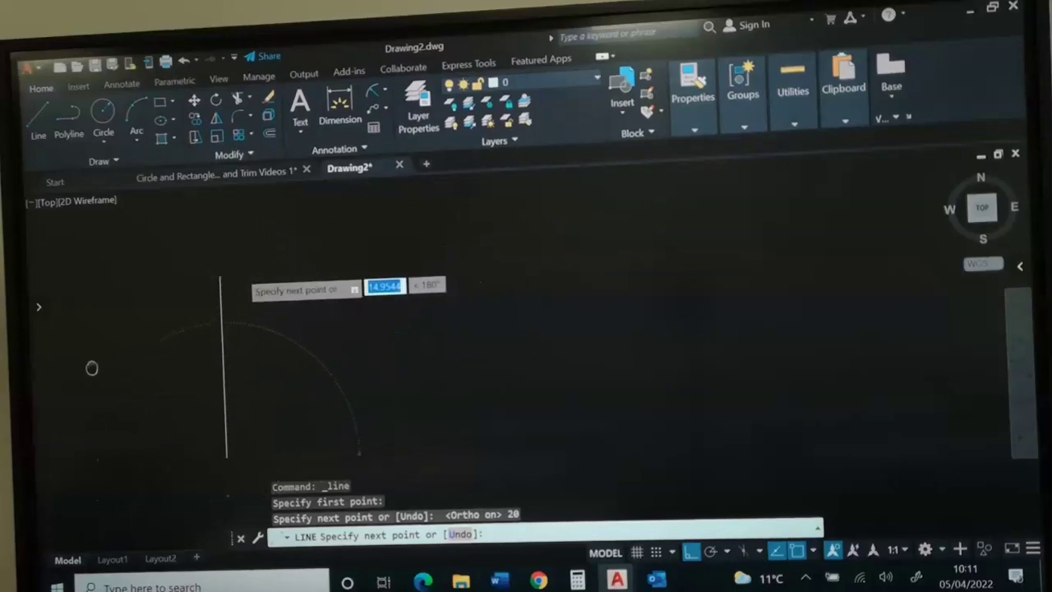
{"action": "middle_click_drag", "start_coordinate": [152, 344], "coordinate": [153, 357]}
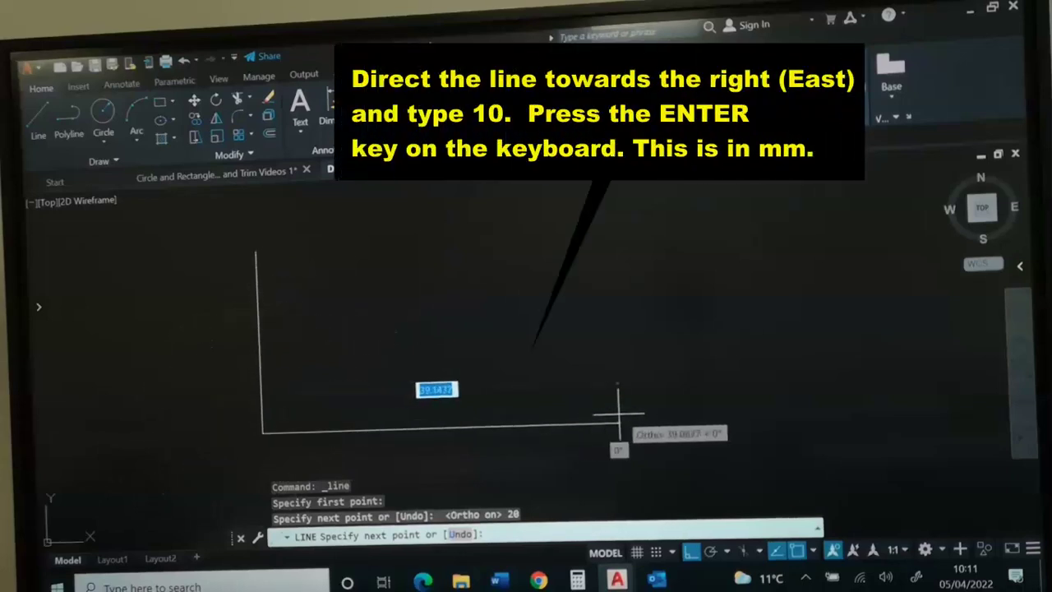
{"action": "key", "text": "Return"}
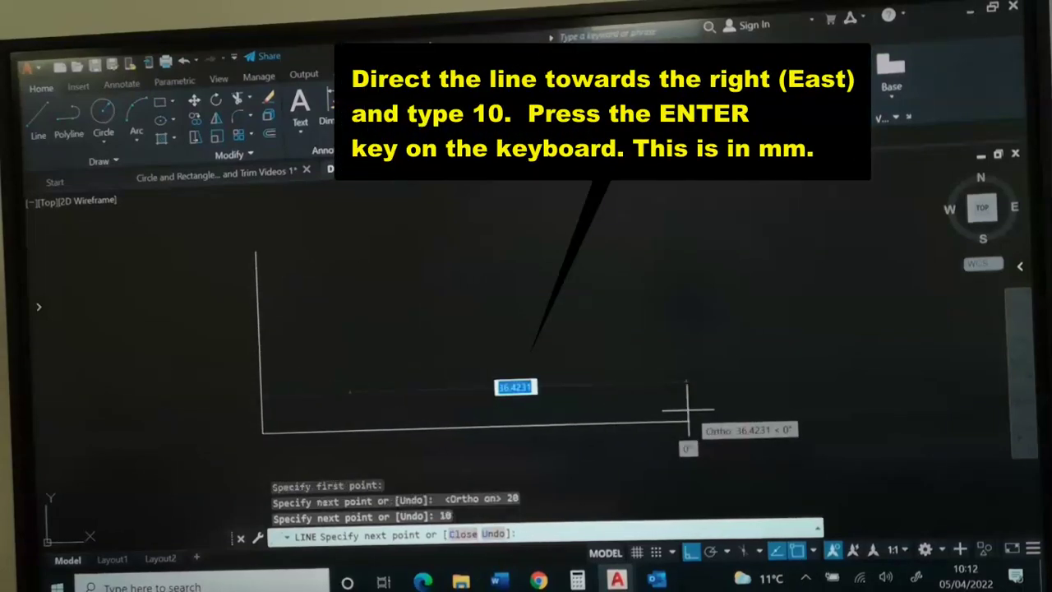
{"action": "scroll", "coordinate": [688, 417], "scroll_direction": "down", "scroll_amount": 1}
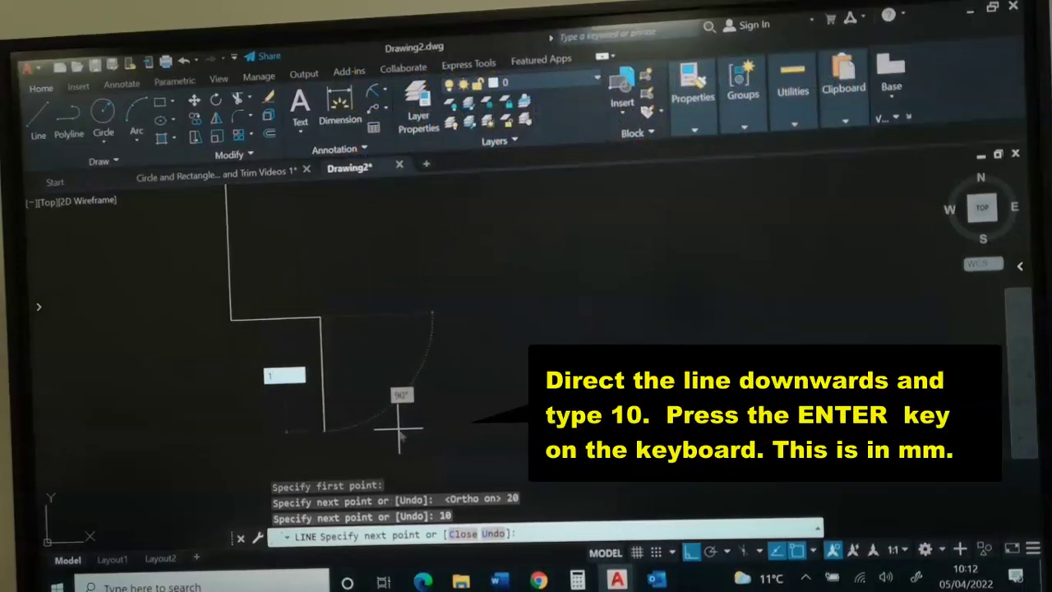
{"action": "key", "text": "Return"}
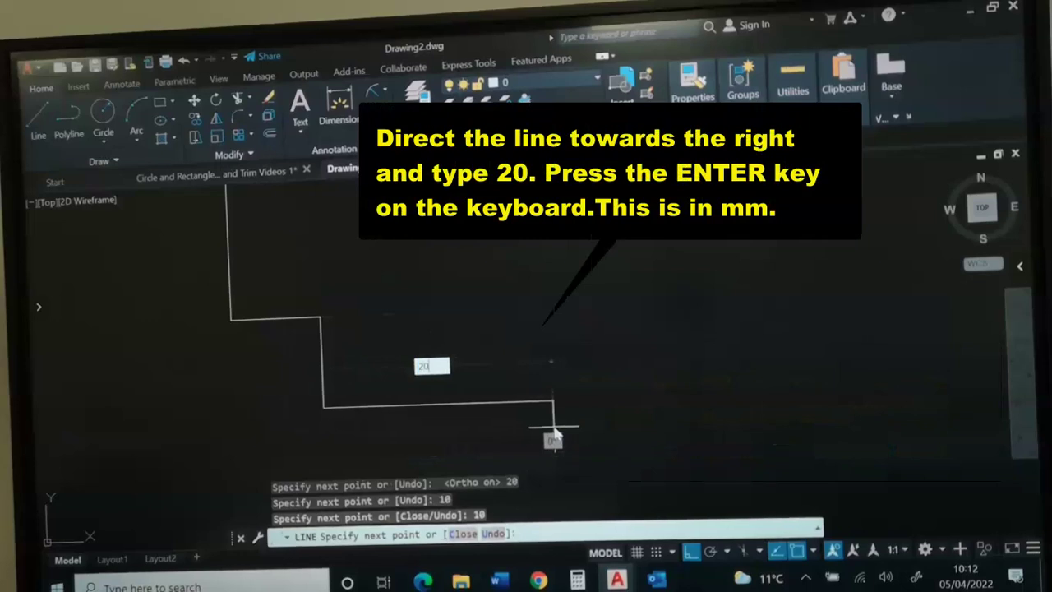
{"action": "key", "text": "Return"}
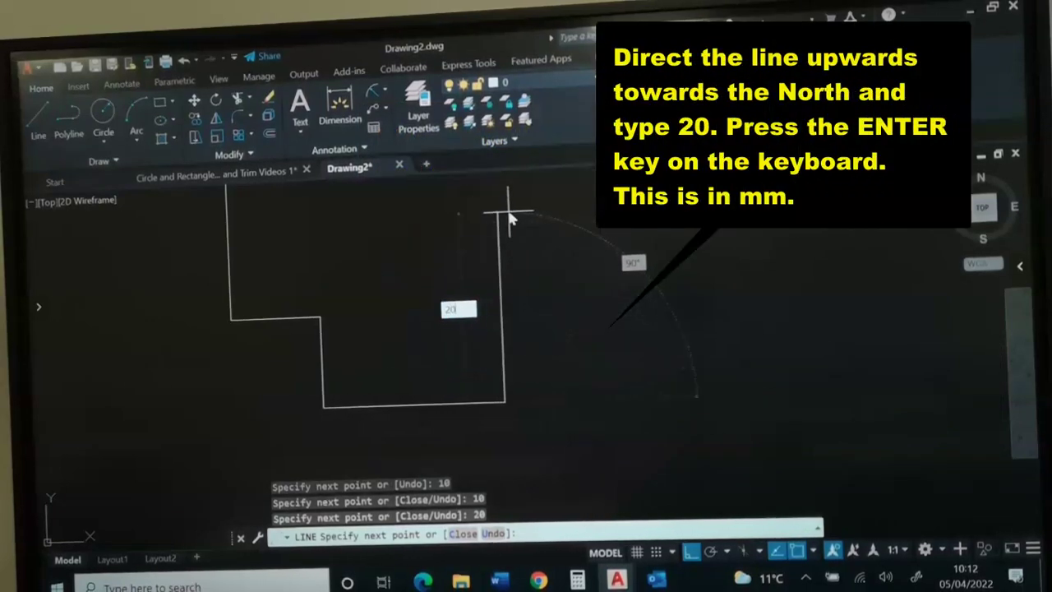
{"action": "key", "text": "Return"}
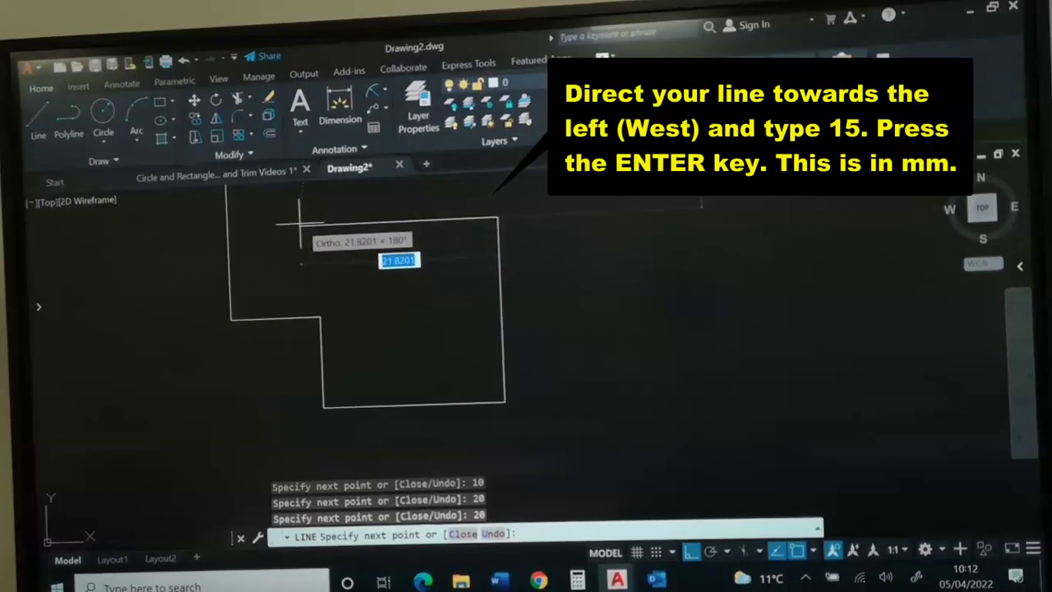
Step: Add 15 left and 10 up, then close the outline at the starting corner
{"action": "type", "text": "15"}
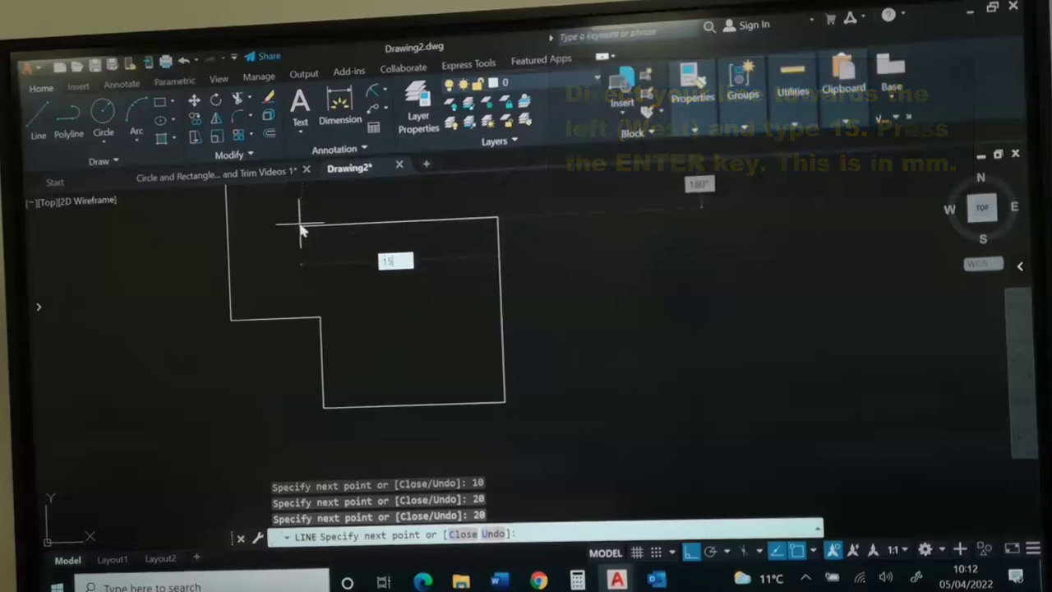
{"action": "key", "text": "Return"}
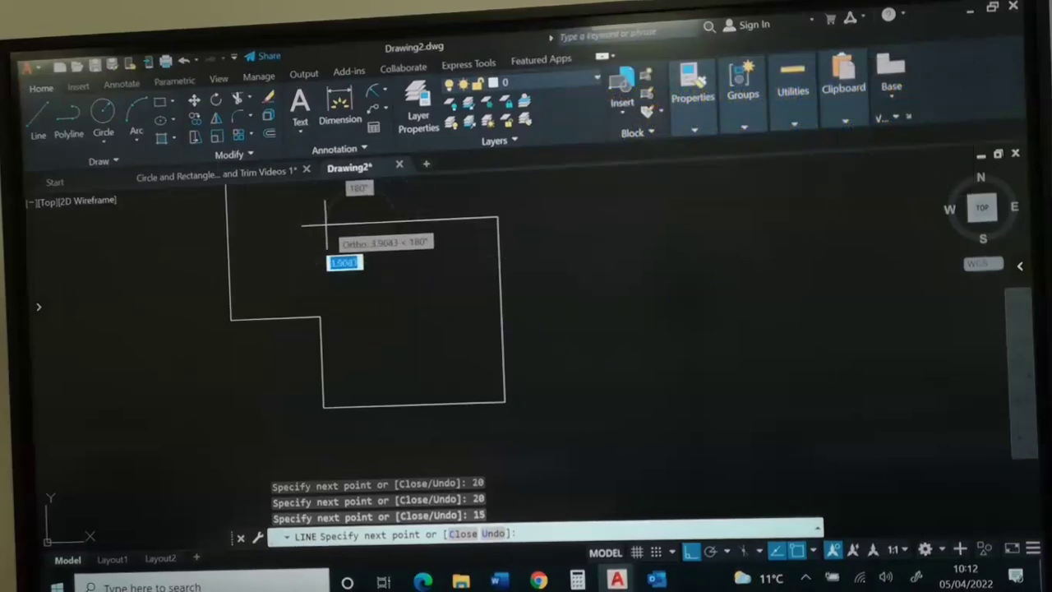
{"action": "scroll", "coordinate": [305, 294], "scroll_direction": "up", "scroll_amount": 3}
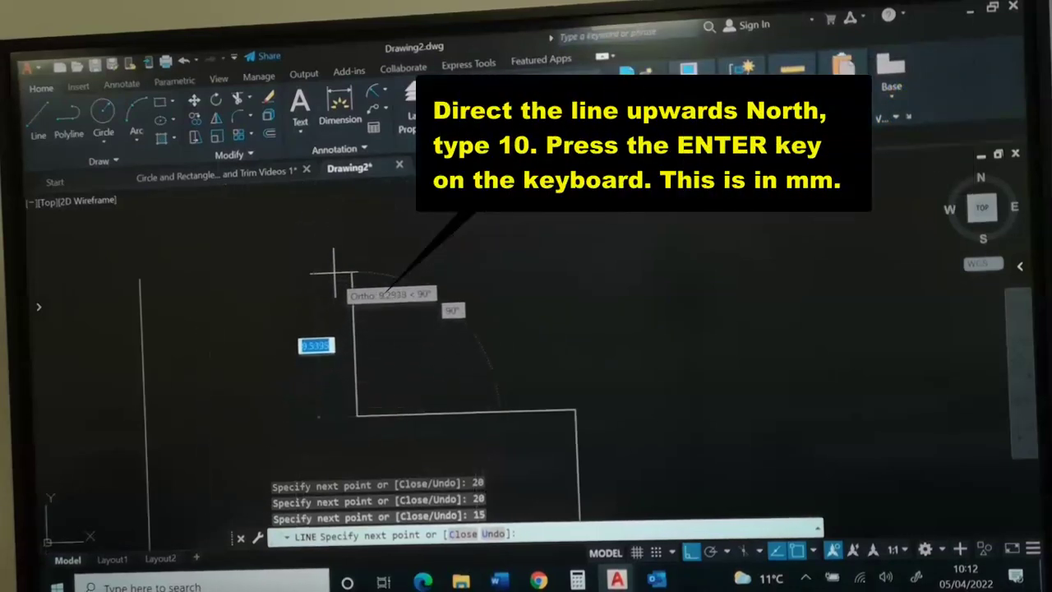
{"action": "type", "text": "10"}
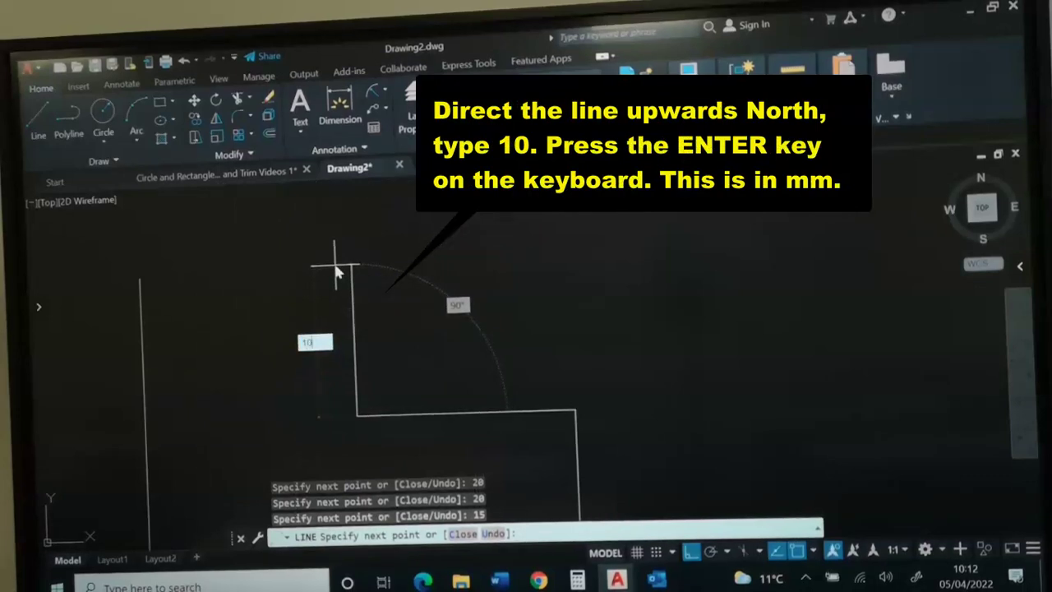
{"action": "key", "text": "Return"}
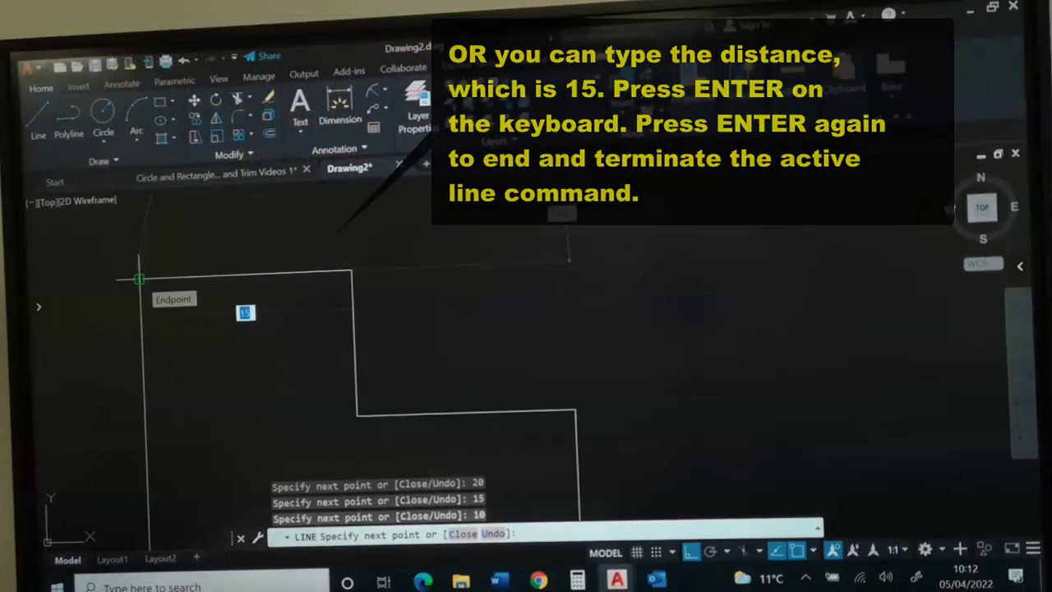
{"action": "left_click", "coordinate": [139, 279]}
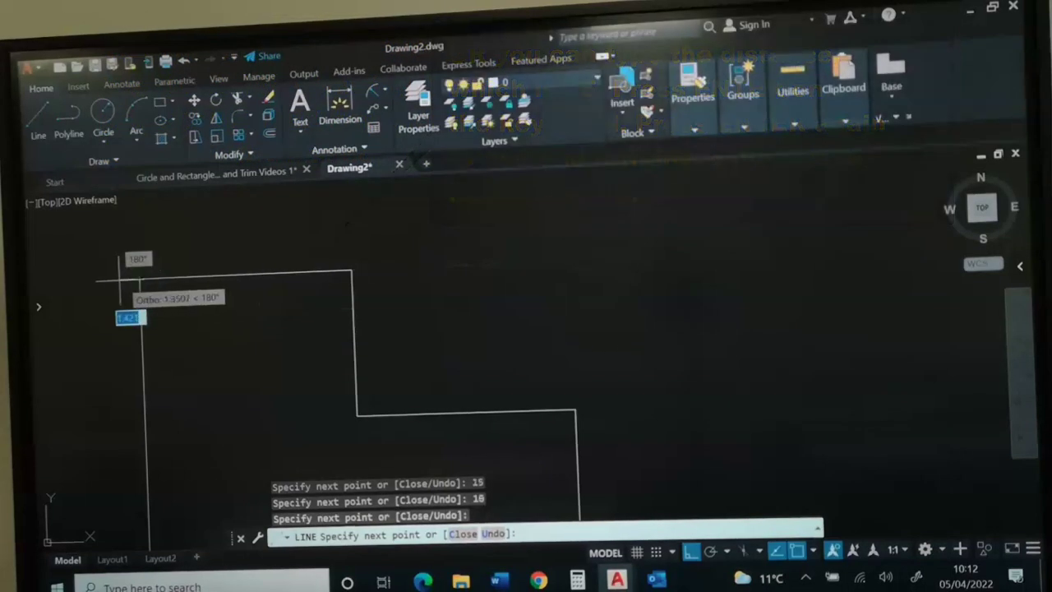
{"action": "key", "text": "Return"}
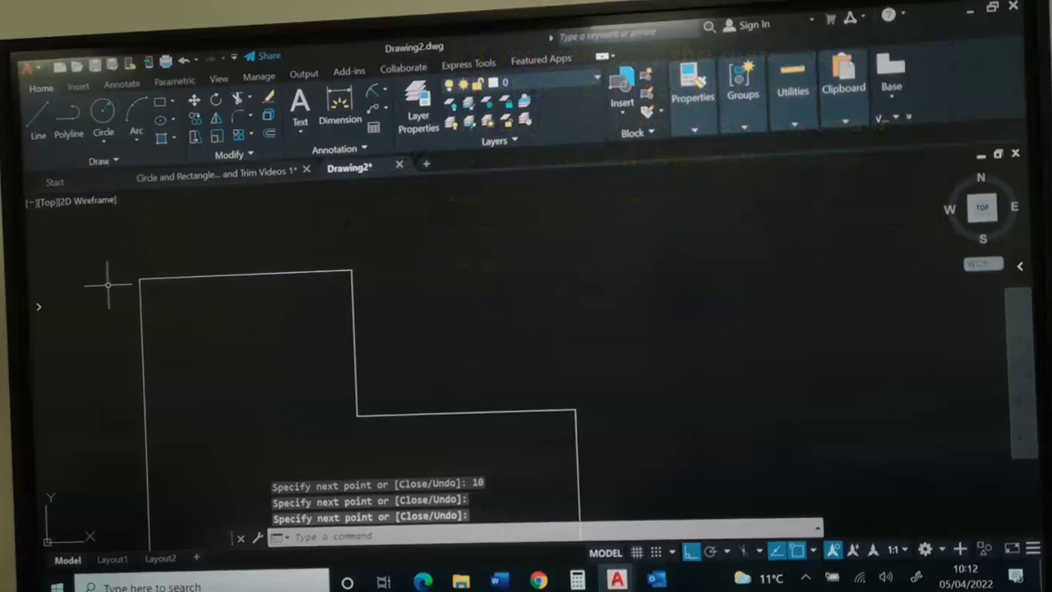
Step: Pan the view and hide the drawing grid with F7
{"action": "scroll", "coordinate": [84, 287], "scroll_direction": "down", "scroll_amount": 2}
{"action": "middle_click_drag", "start_coordinate": [93, 305], "coordinate": [129, 253]}
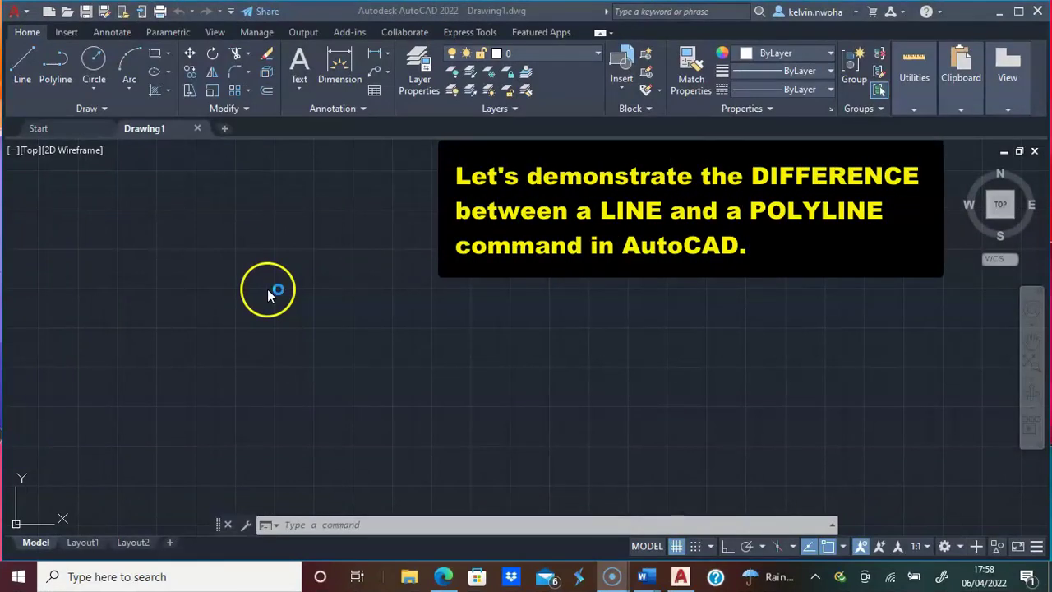
{"action": "left_click", "coordinate": [267, 290]}
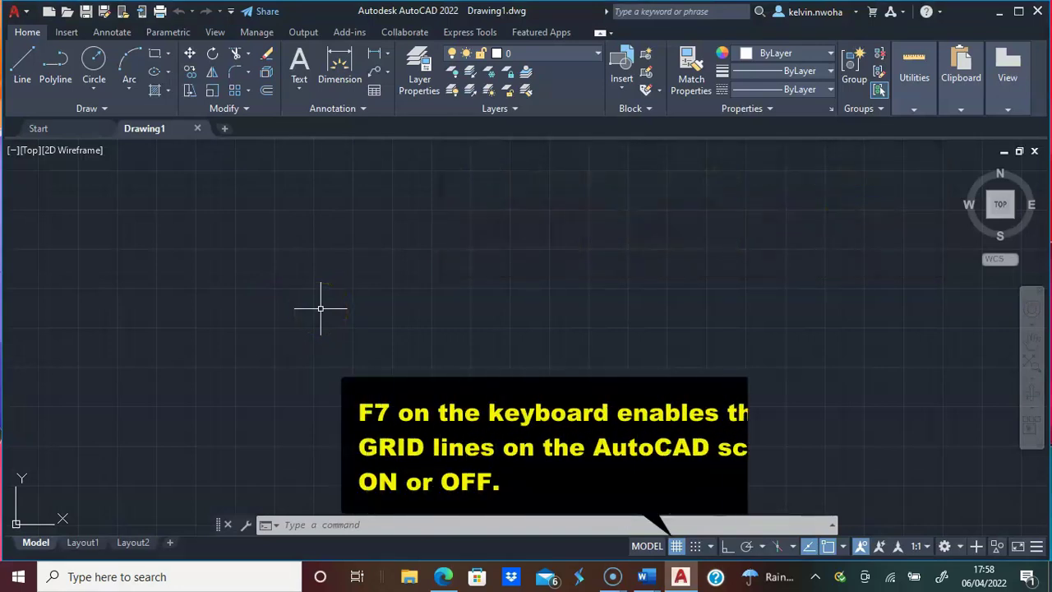
{"action": "key", "text": "F7"}
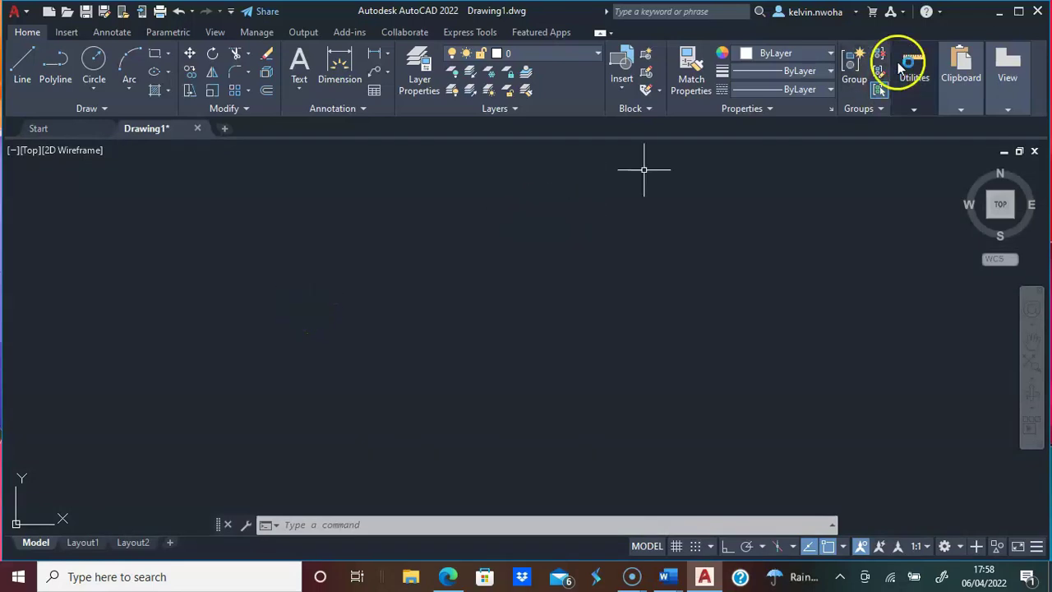
Step: Begin the T-shape with LINE and Ortho: segments 35 down, 50 across, 75 down
{"action": "left_click", "coordinate": [904, 62]}
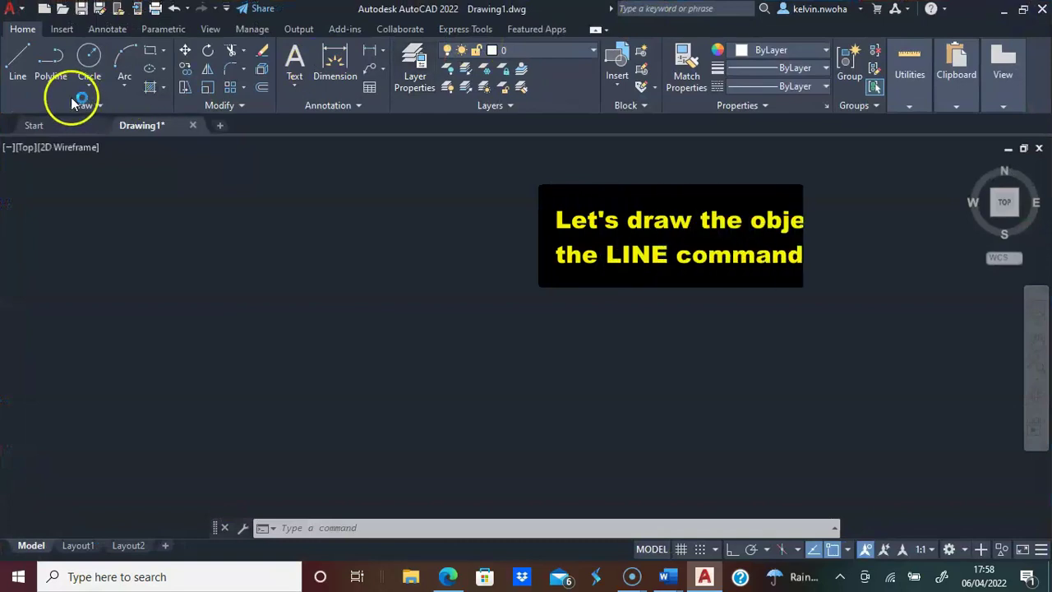
{"action": "left_click", "coordinate": [18, 66]}
{"action": "left_click", "coordinate": [239, 207]}
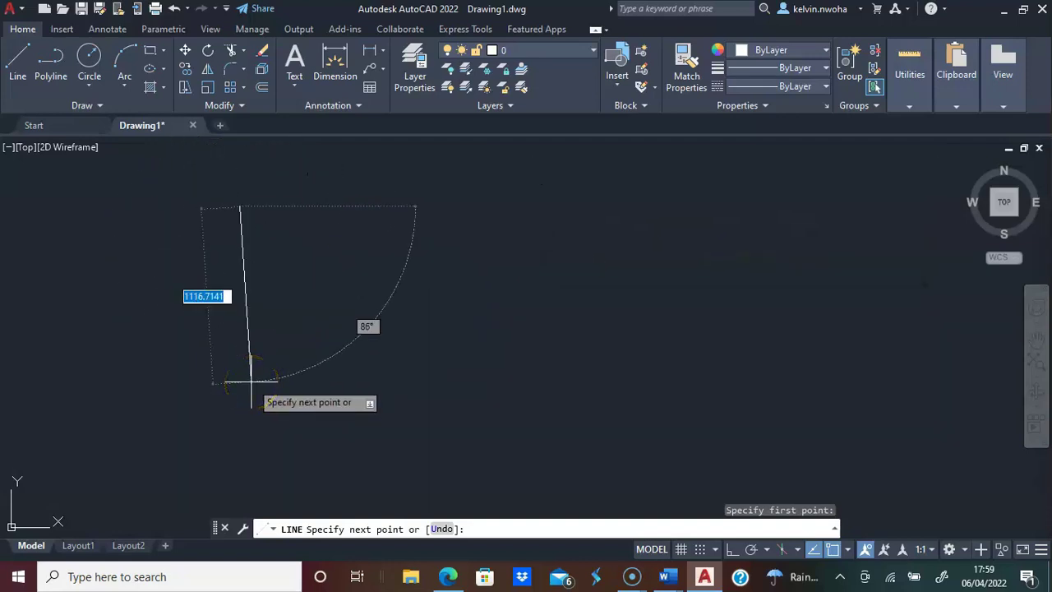
{"action": "key", "text": "F8"}
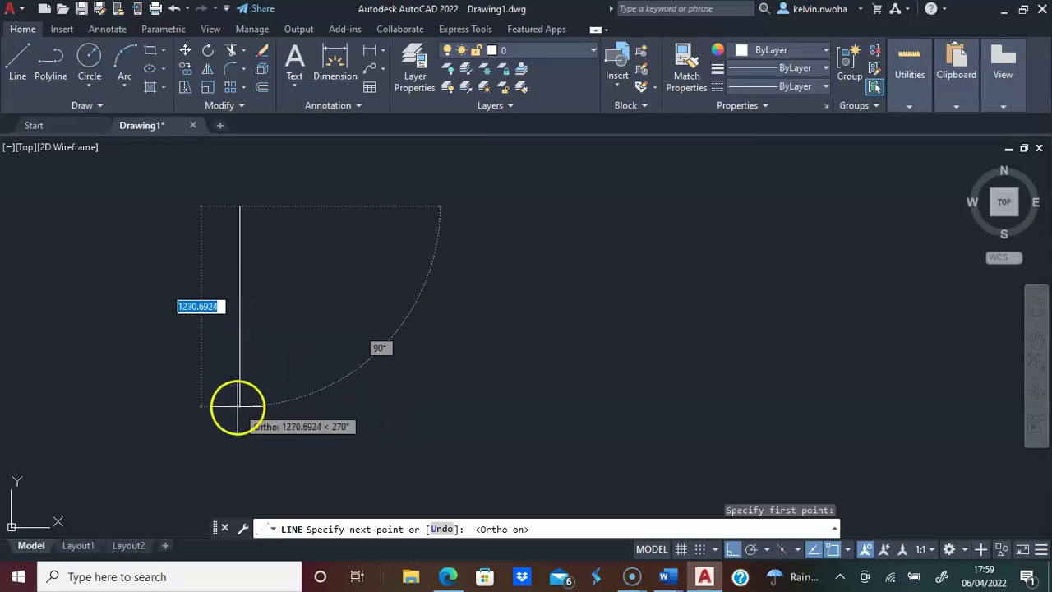
{"action": "type", "text": "3"}
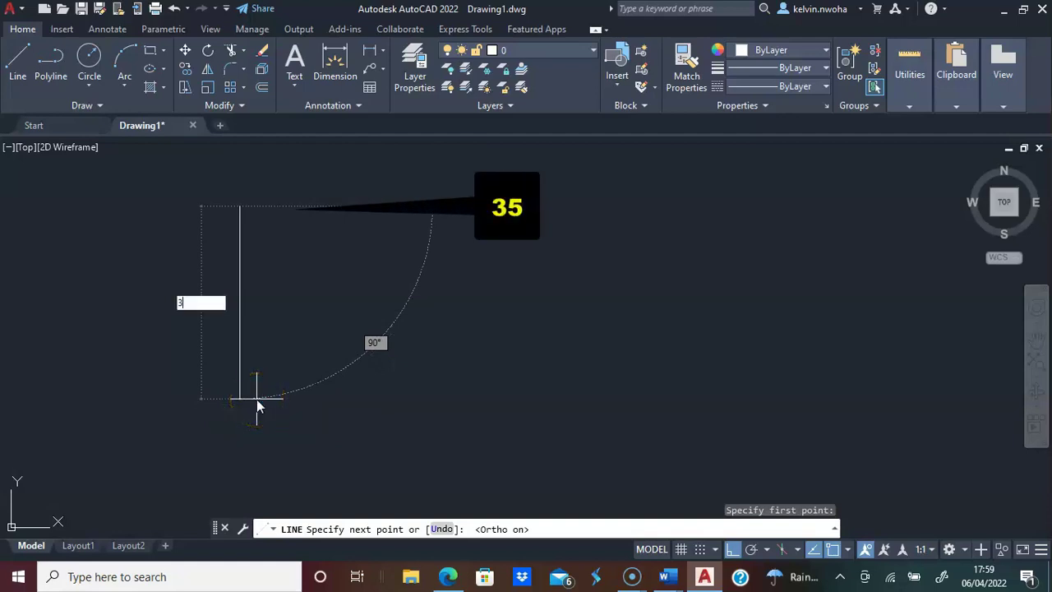
{"action": "type", "text": "5"}
{"action": "key", "text": "Return"}
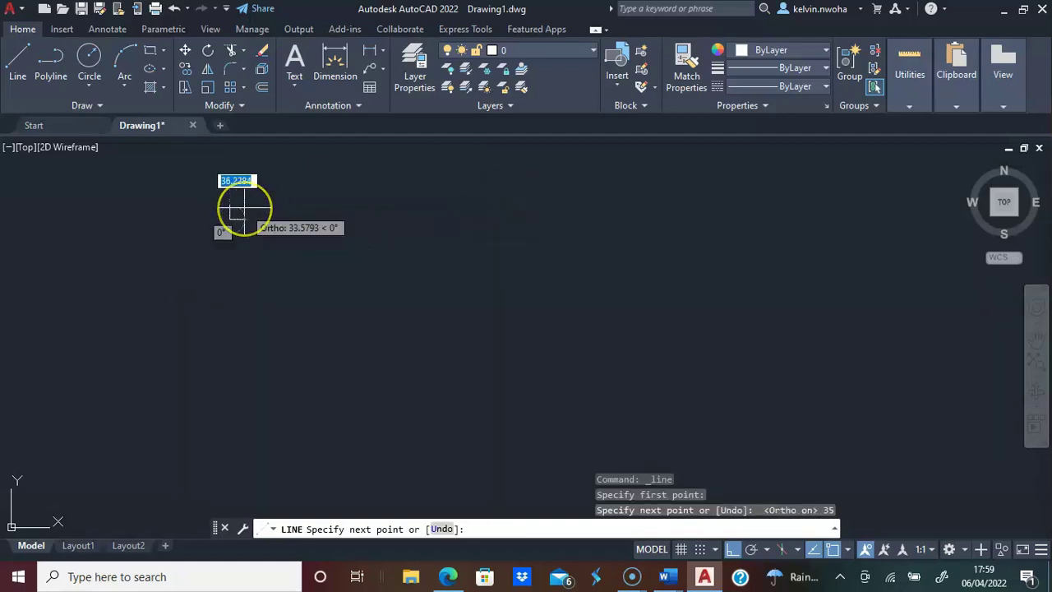
{"action": "scroll", "coordinate": [242, 210], "scroll_direction": "up", "scroll_amount": 3}
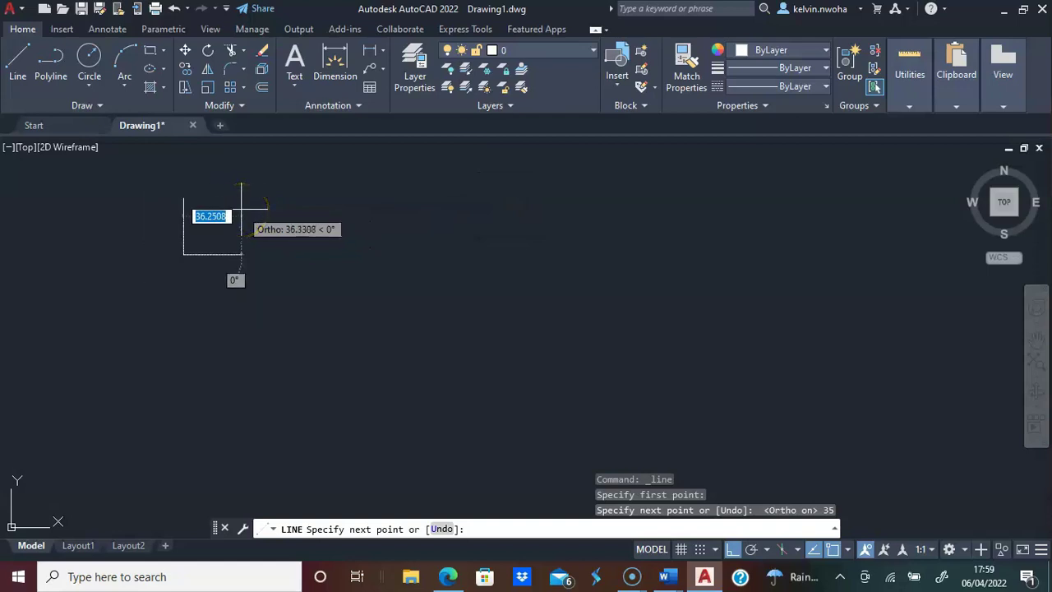
{"action": "scroll", "coordinate": [240, 209], "scroll_direction": "up", "scroll_amount": 2}
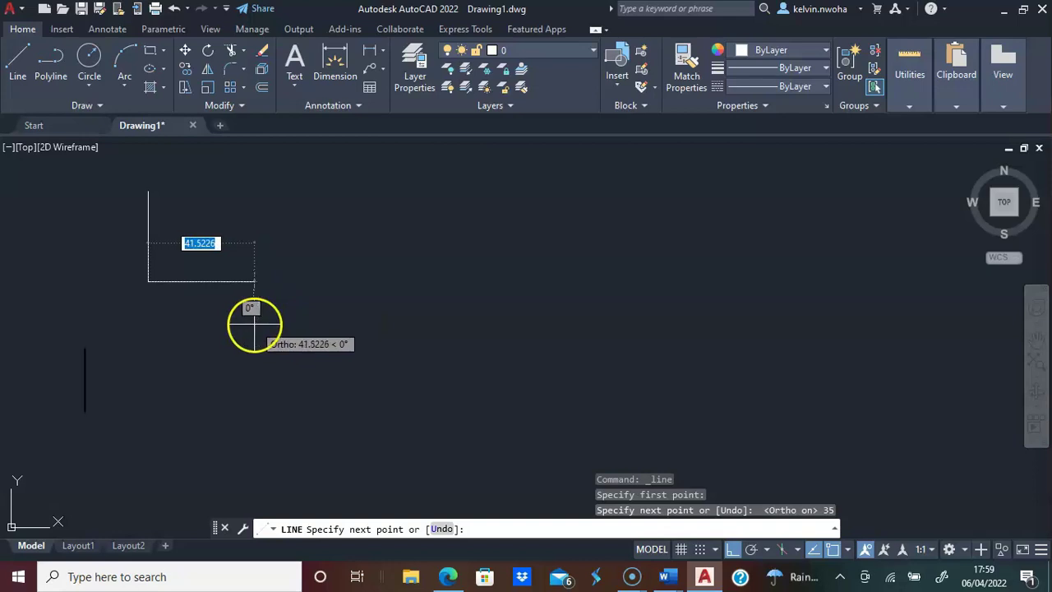
{"action": "type", "text": "50"}
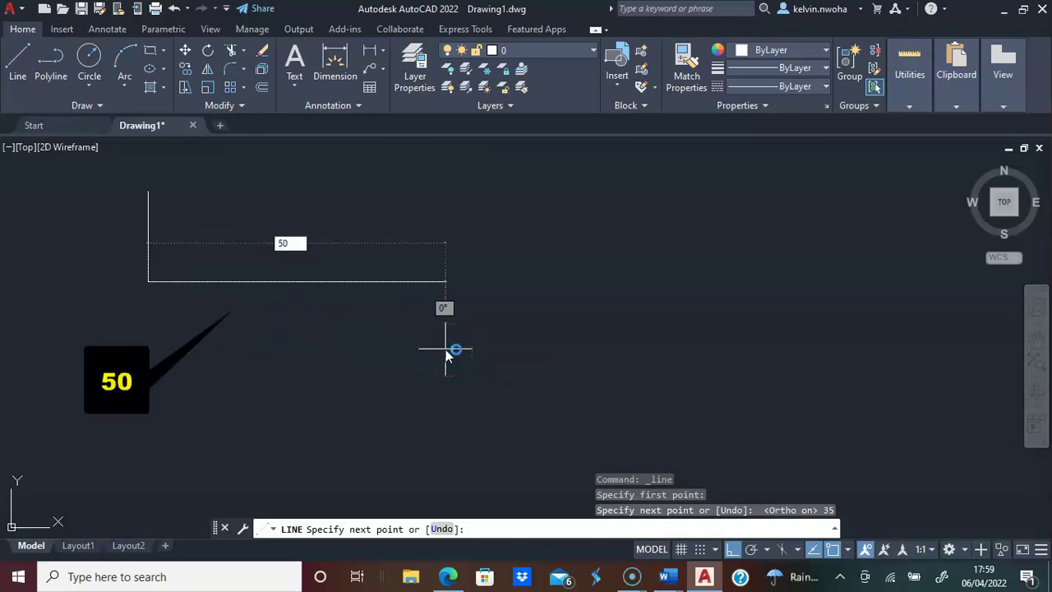
{"action": "key", "text": "Return"}
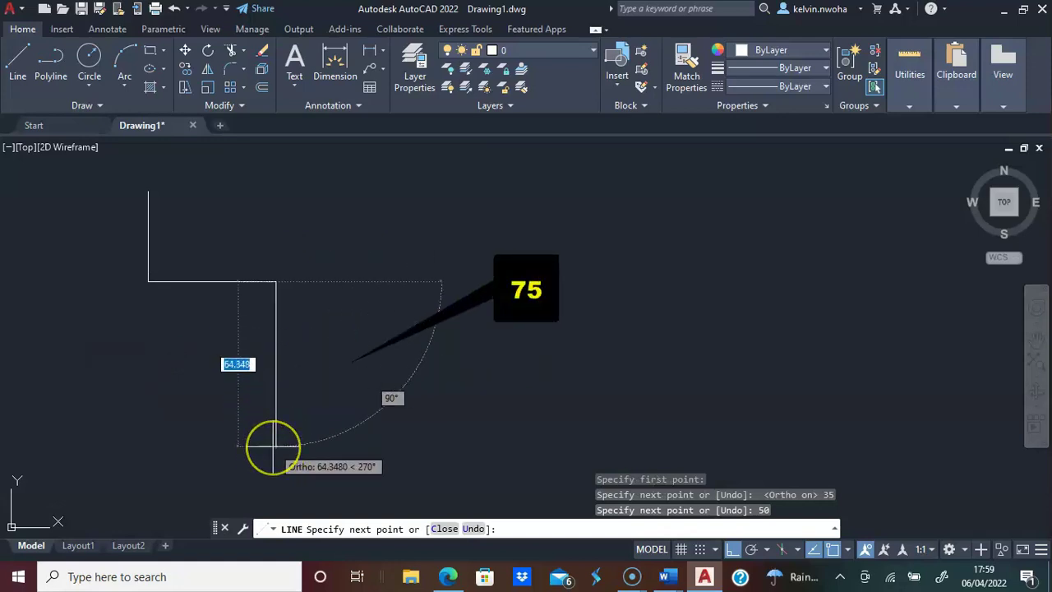
{"action": "type", "text": "75"}
{"action": "key", "text": "Return"}
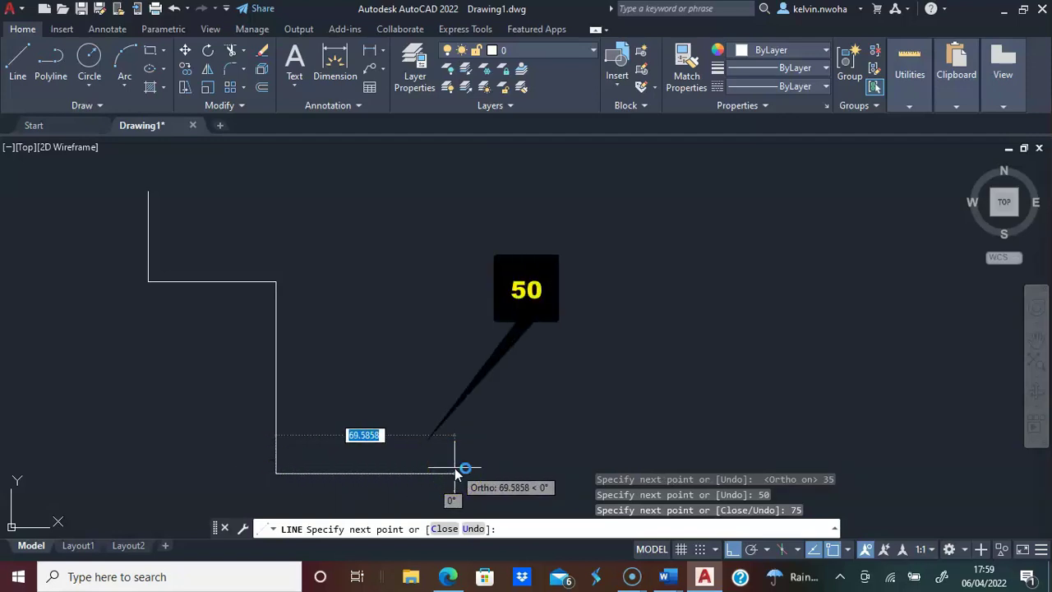
Step: Finish the T with segments 50, 75, 50, 35, closing at the start corner
{"action": "type", "text": "50"}
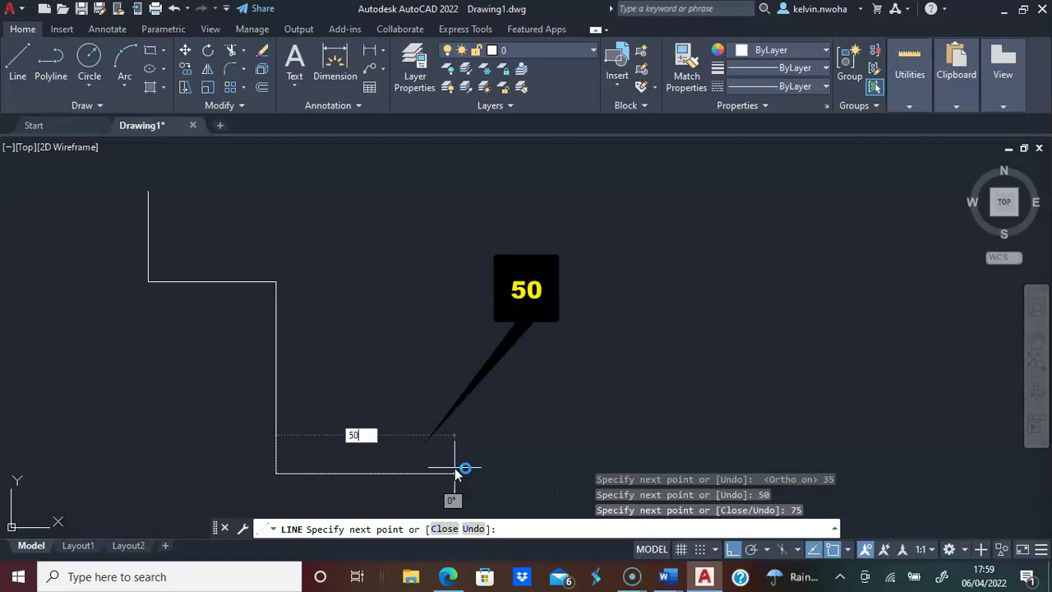
{"action": "key", "text": "Return"}
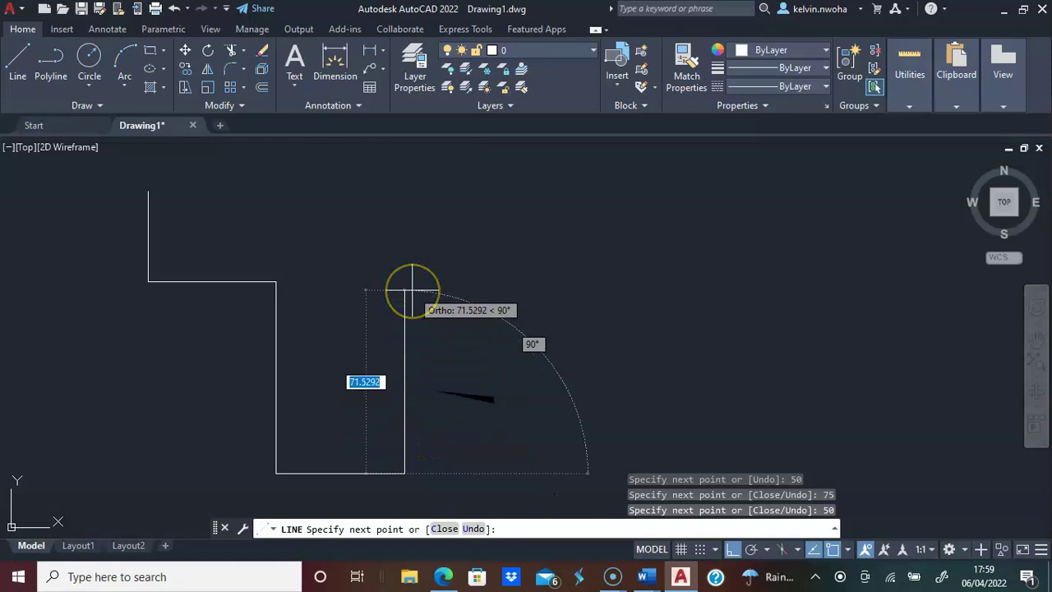
{"action": "type", "text": "75"}
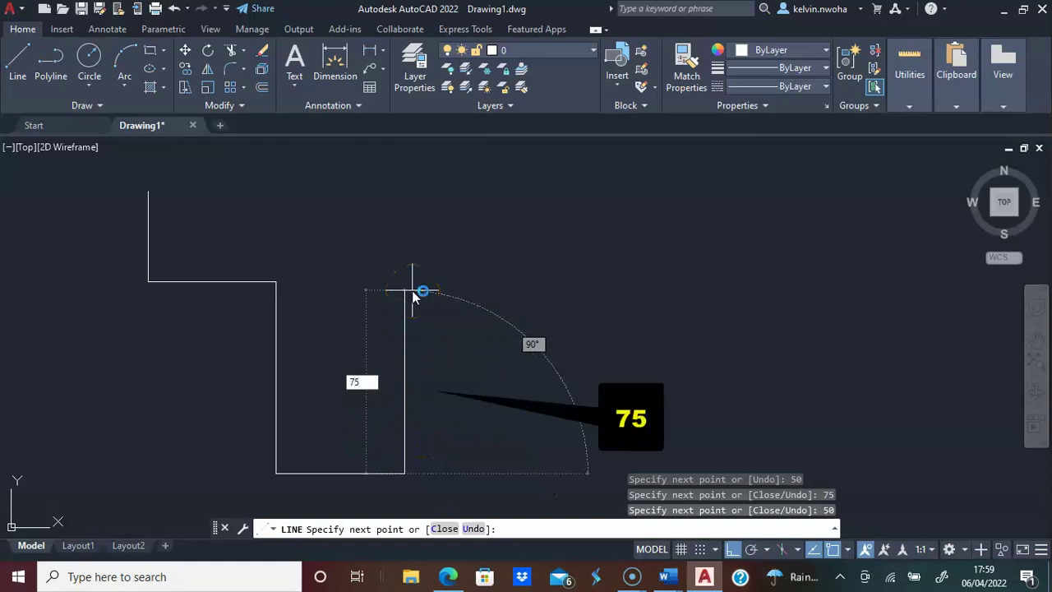
{"action": "key", "text": "Return"}
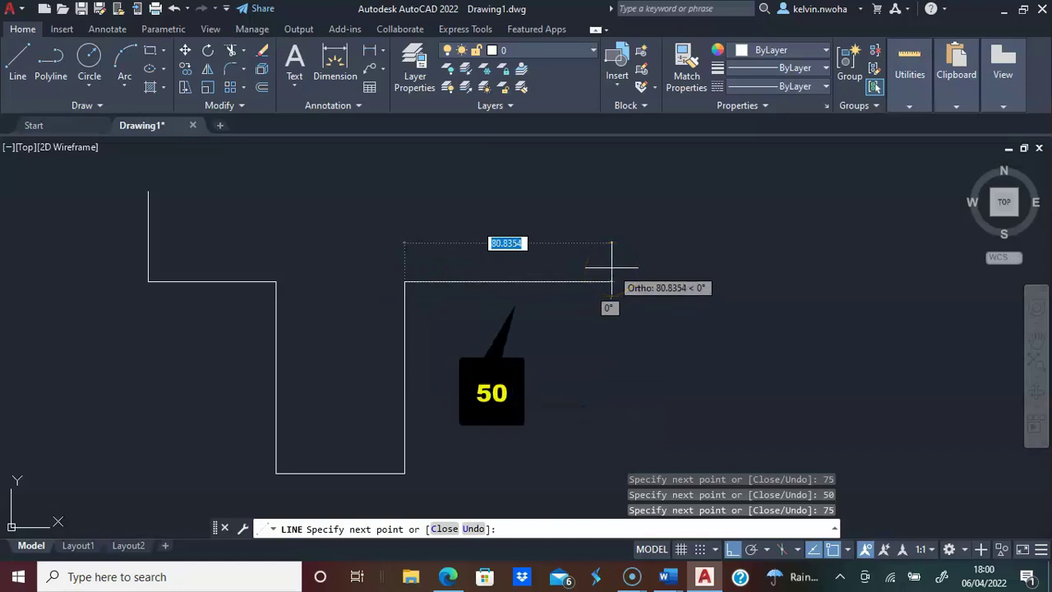
{"action": "type", "text": "50"}
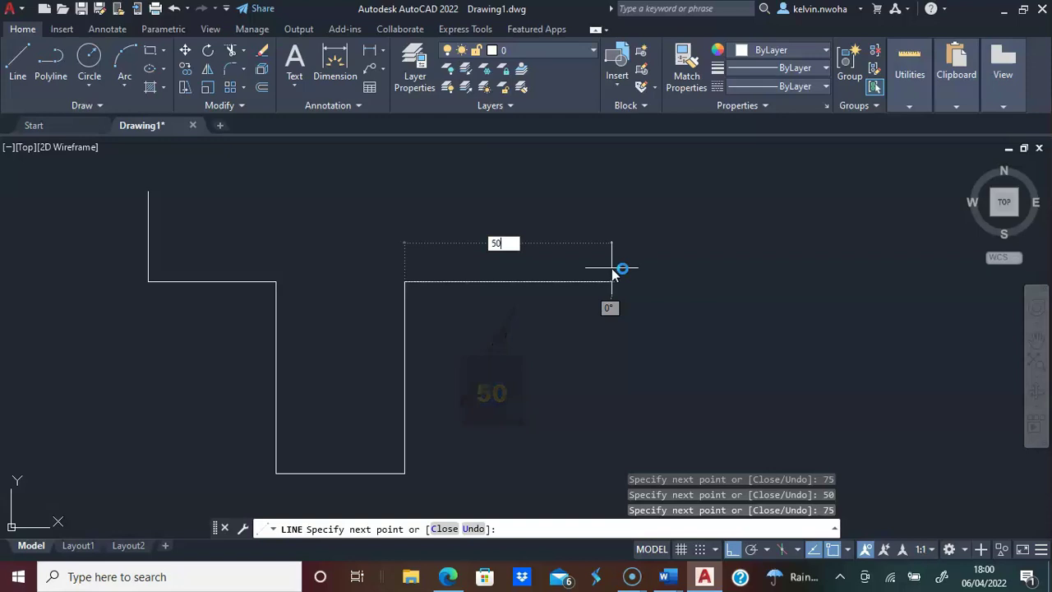
{"action": "key", "text": "Return"}
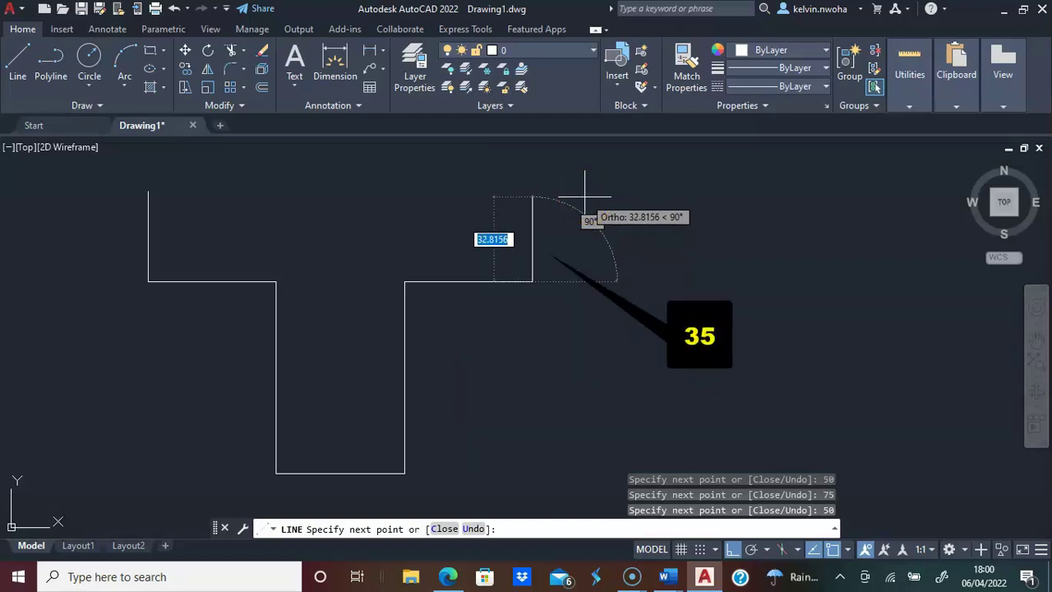
{"action": "type", "text": "35"}
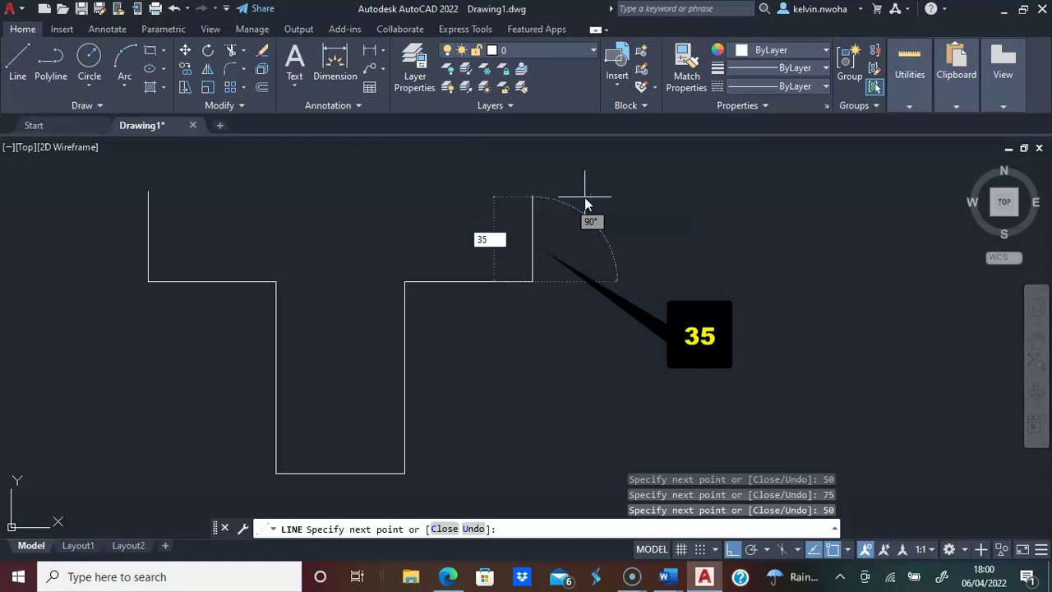
{"action": "key", "text": "Return"}
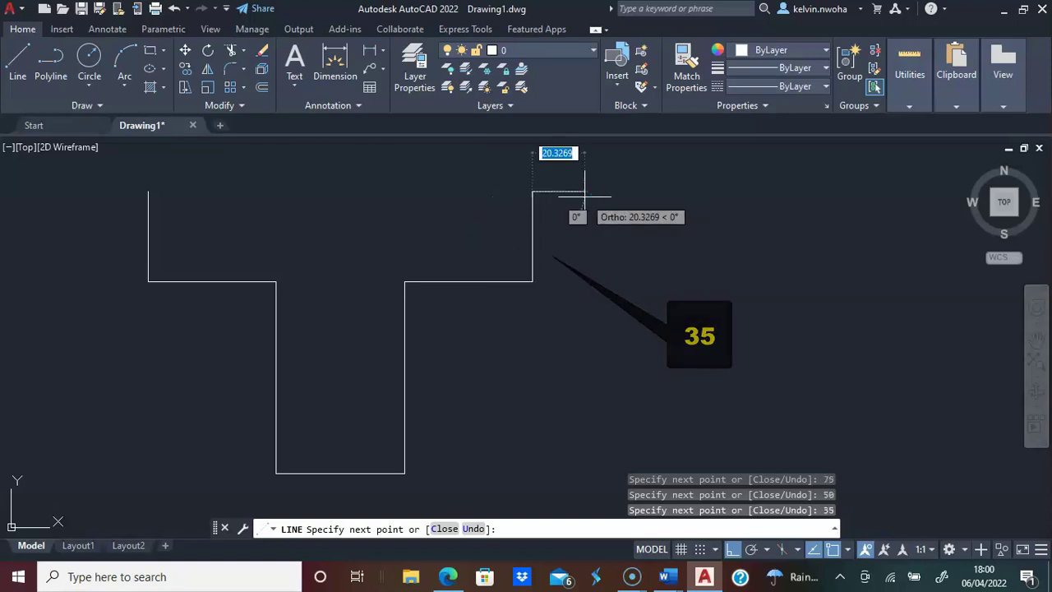
{"action": "left_click", "coordinate": [148, 192]}
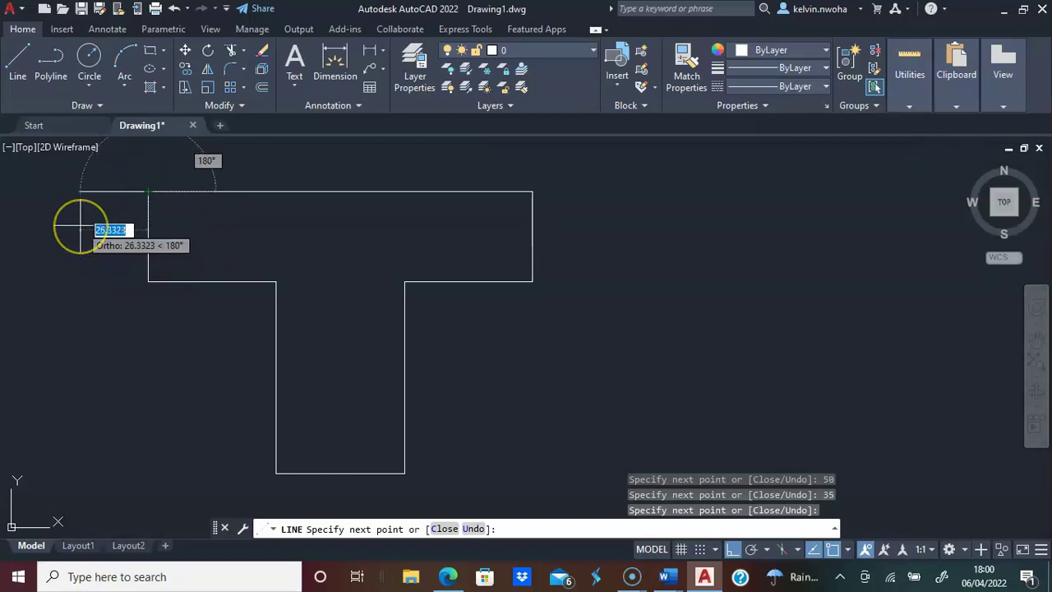
{"action": "key", "text": "Return"}
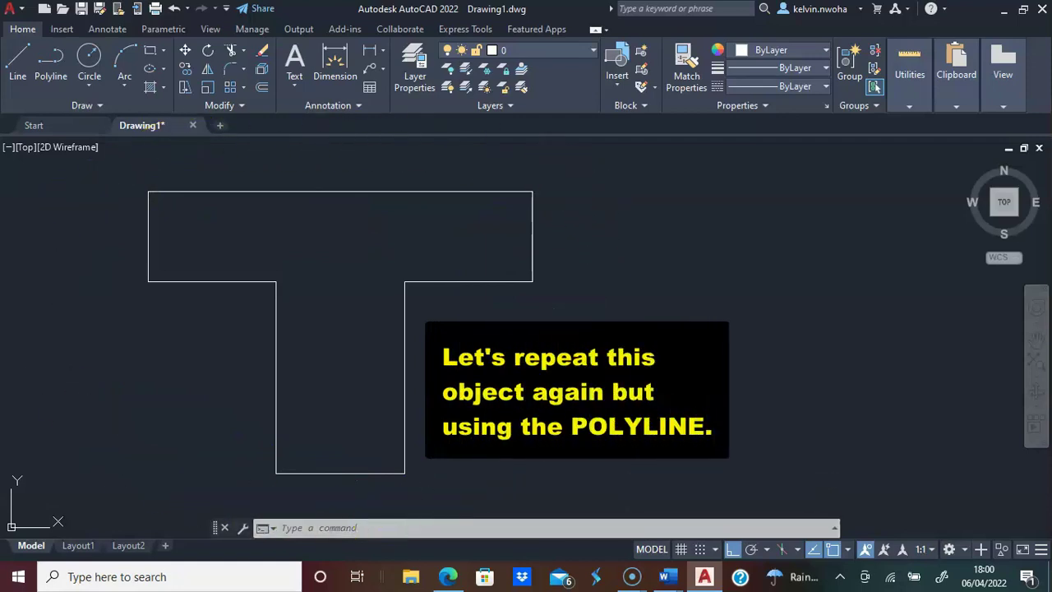
Step: Start a polyline right of the first T with segments 35, 50, 75 and 50
{"action": "left_click", "coordinate": [50, 64]}
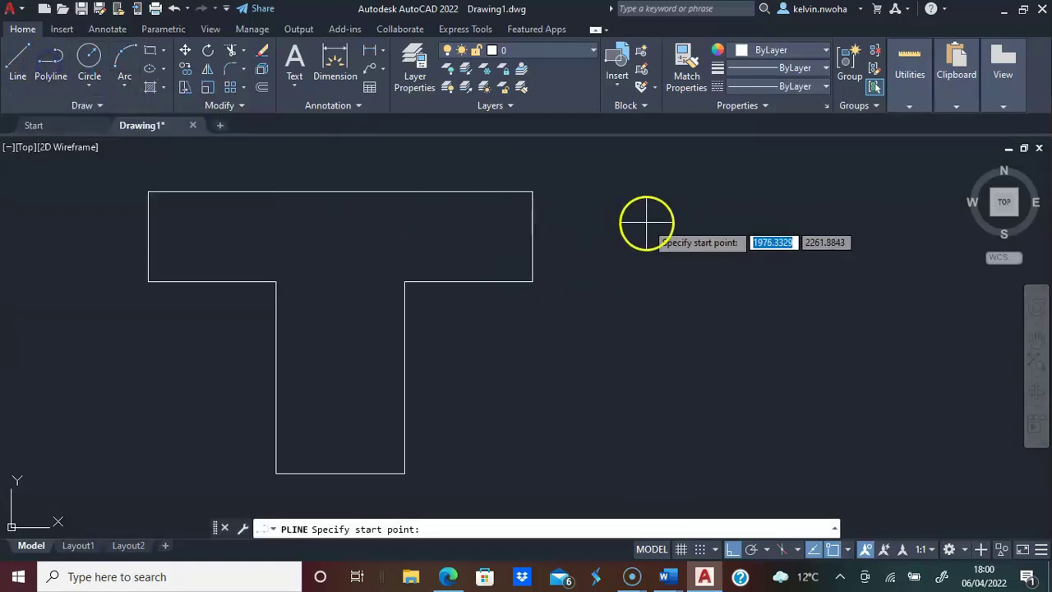
{"action": "left_click", "coordinate": [623, 186]}
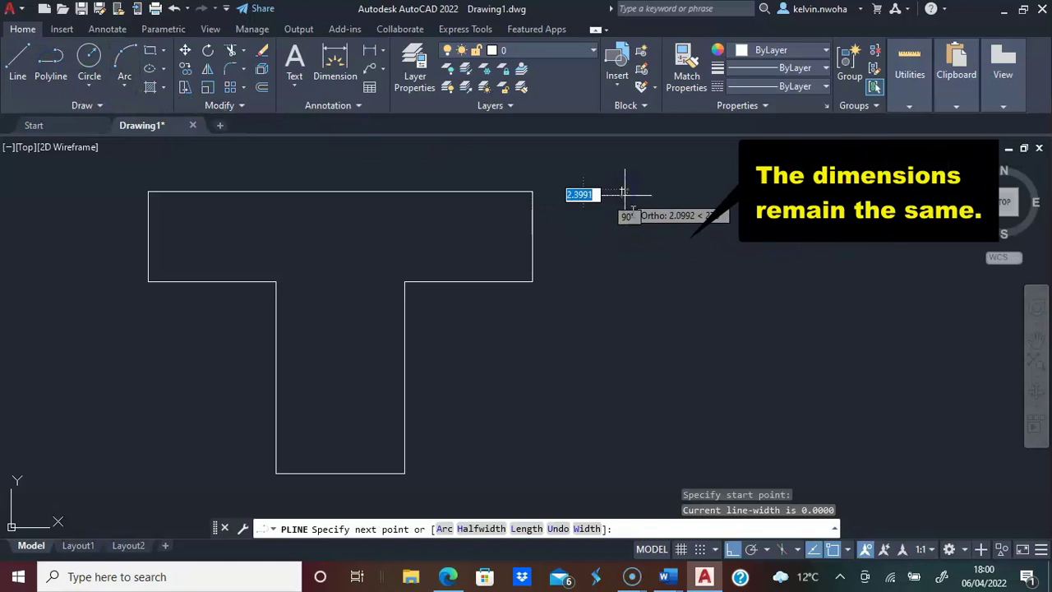
{"action": "type", "text": "3"}
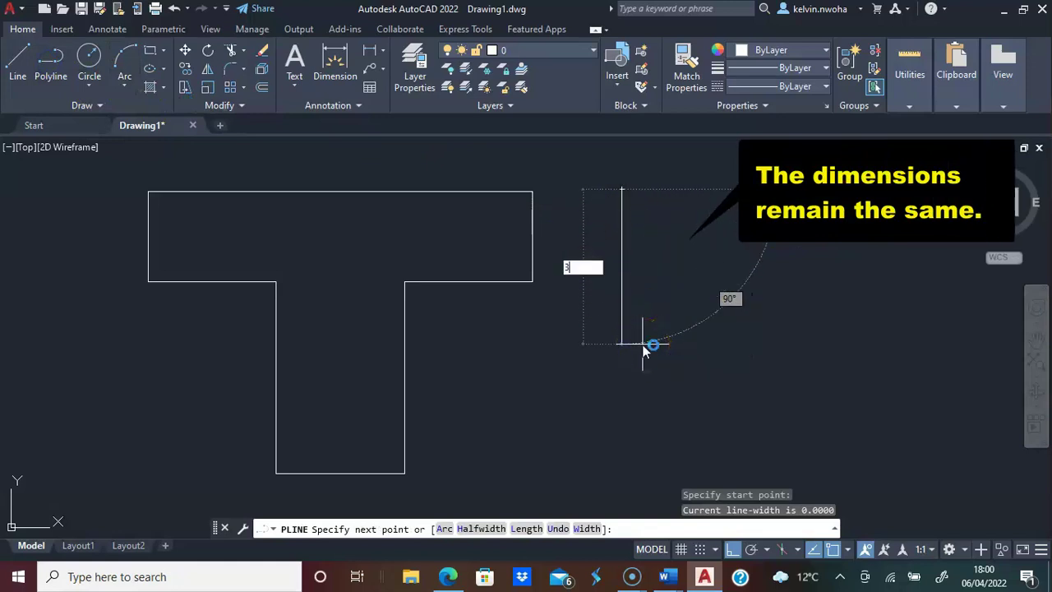
{"action": "type", "text": "5"}
{"action": "key", "text": "Return"}
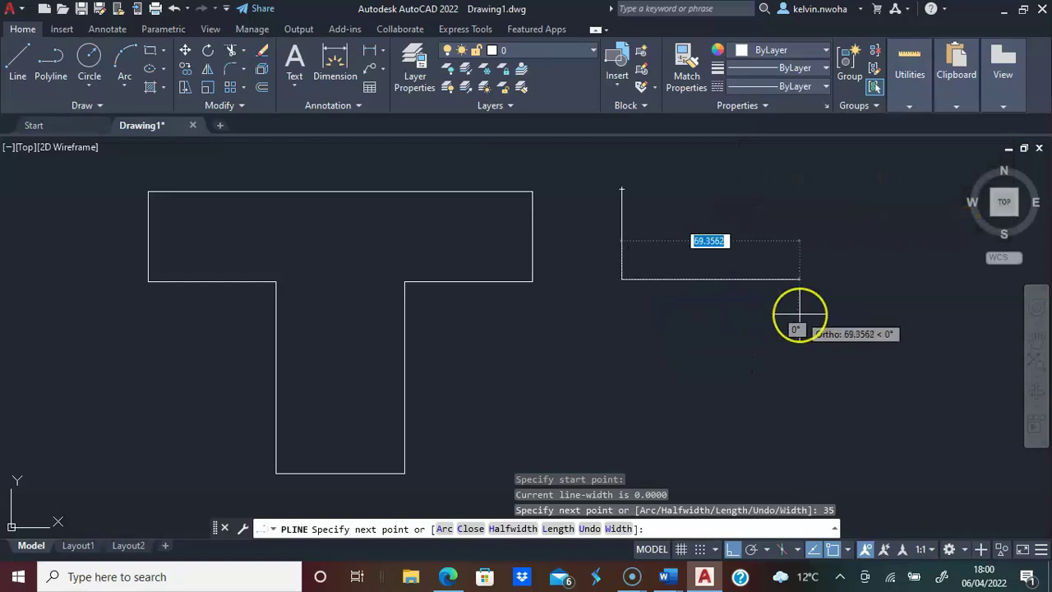
{"action": "type", "text": "5"}
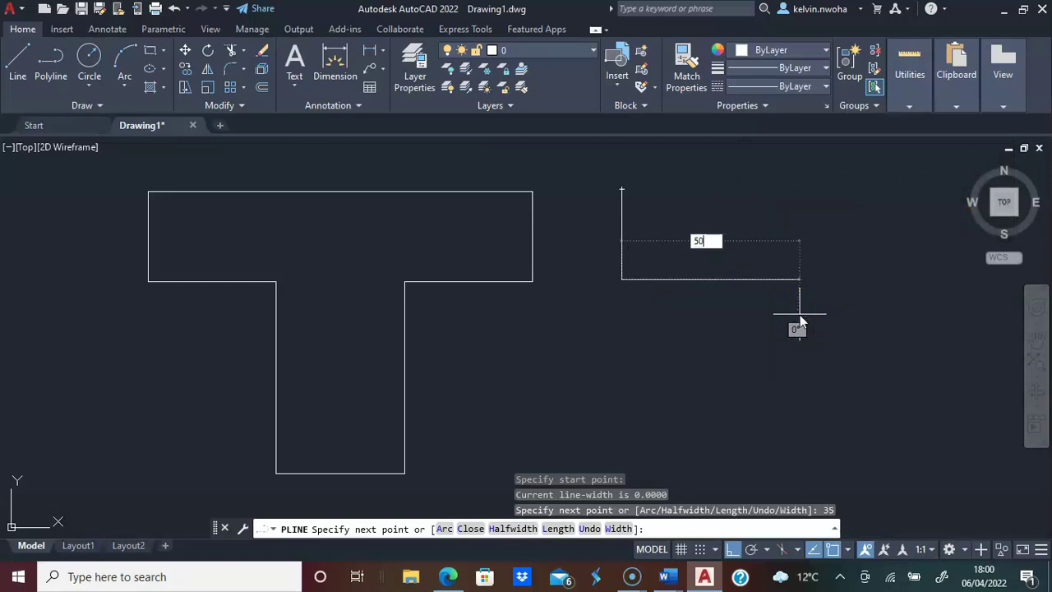
{"action": "type", "text": "0"}
{"action": "key", "text": "Return"}
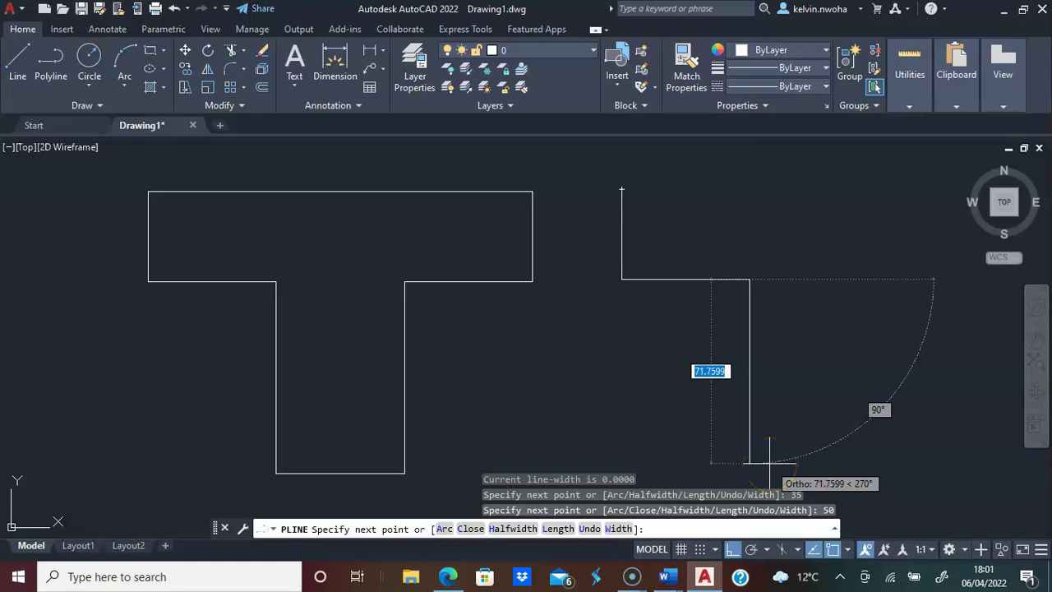
{"action": "type", "text": "7"}
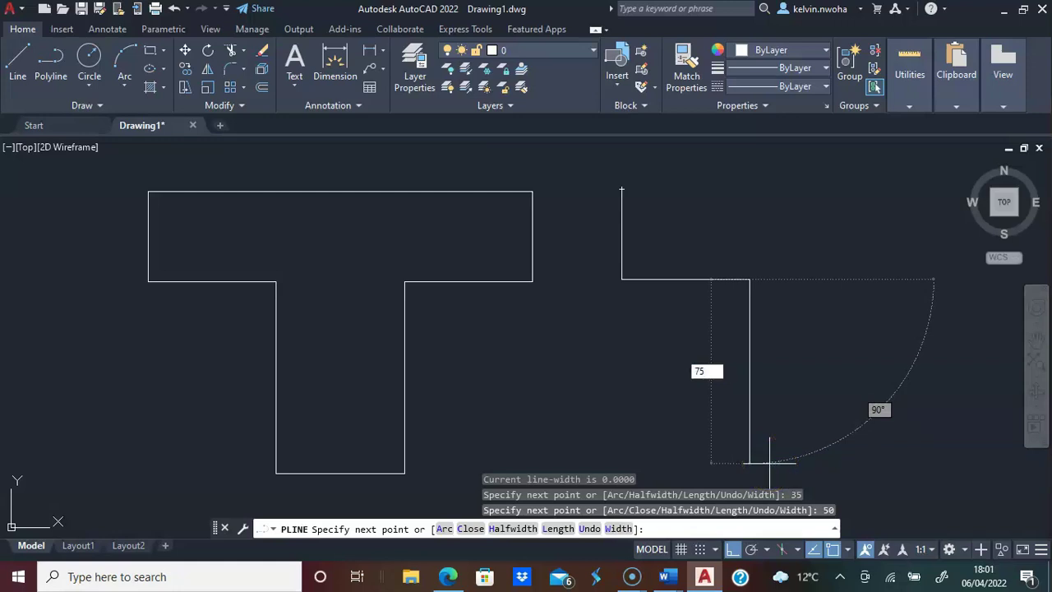
{"action": "type", "text": "5"}
{"action": "key", "text": "Return"}
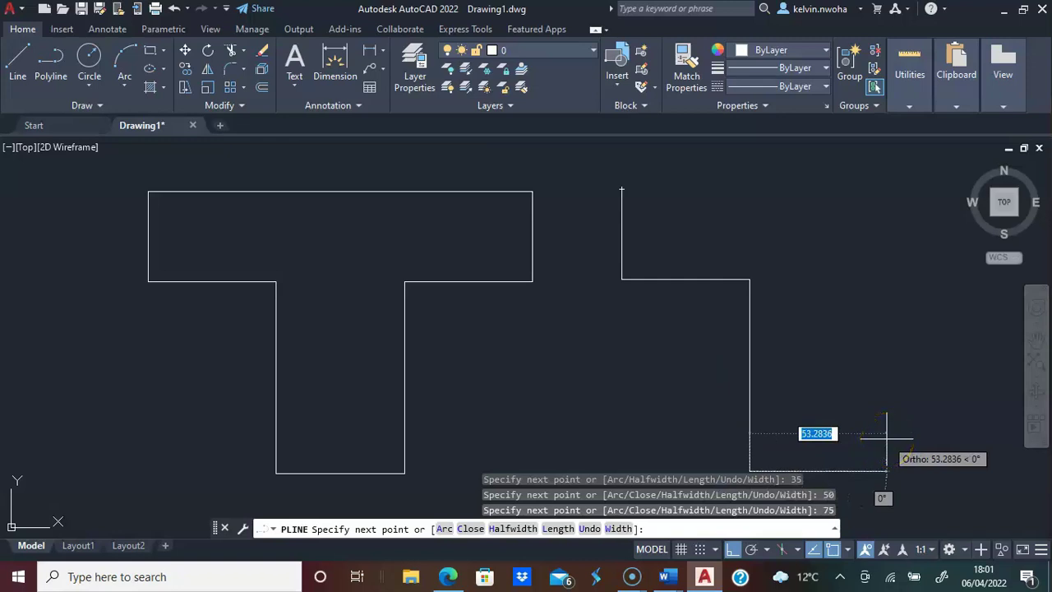
{"action": "type", "text": "5"}
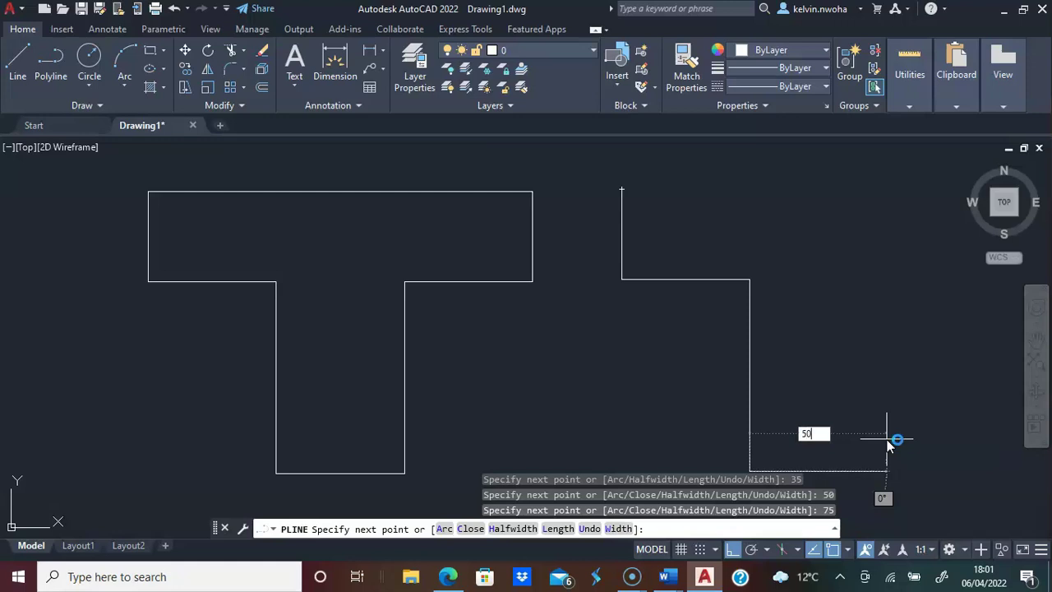
{"action": "type", "text": "0"}
{"action": "key", "text": "Return"}
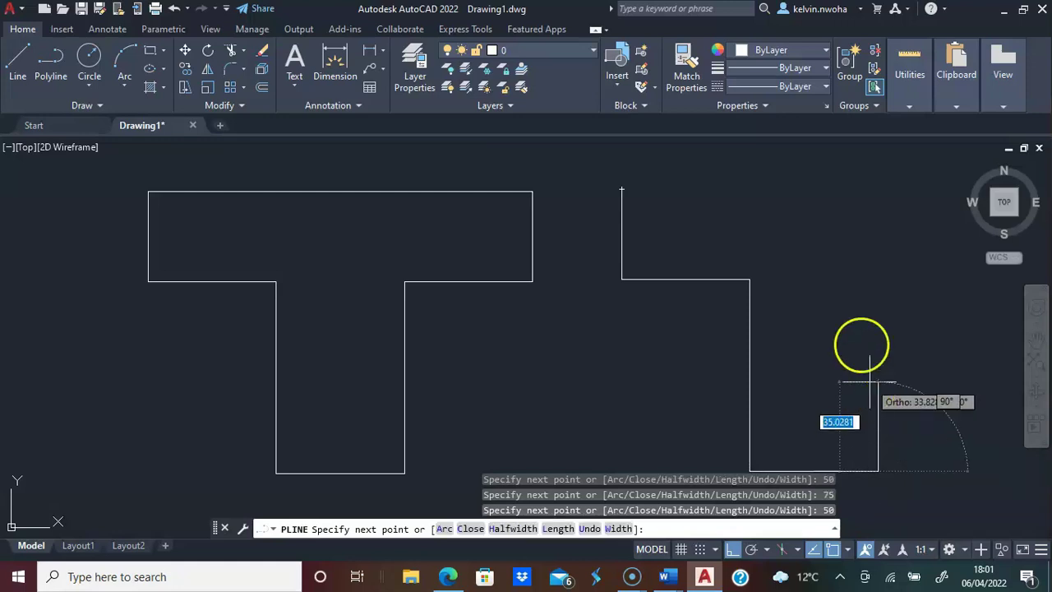
Step: Add polyline segments 75, 50, 35 and the 150 top edge, then finish
{"action": "type", "text": "75"}
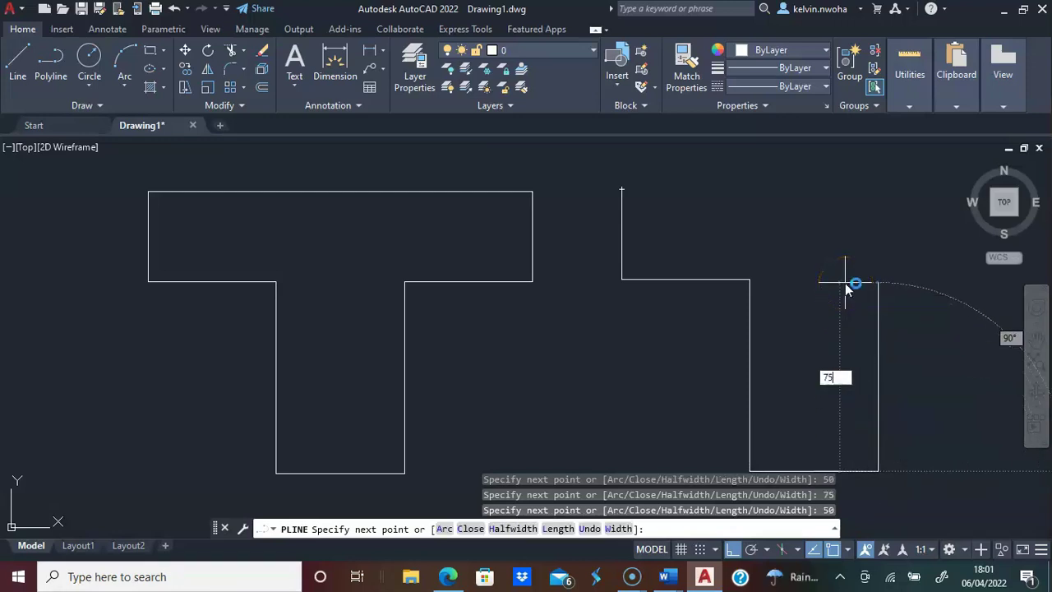
{"action": "key", "text": "Return"}
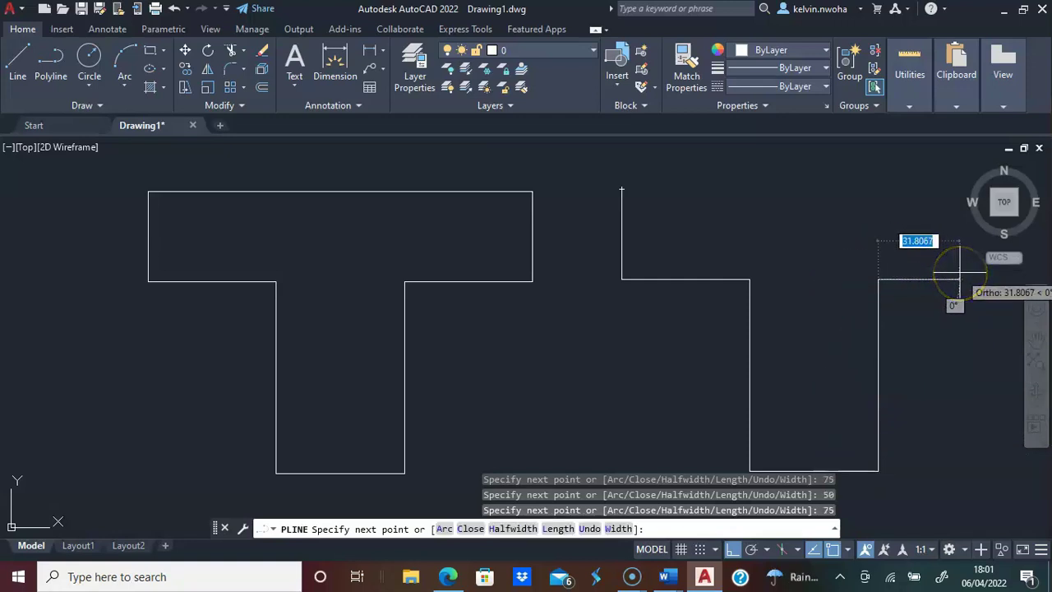
{"action": "type", "text": "3"}
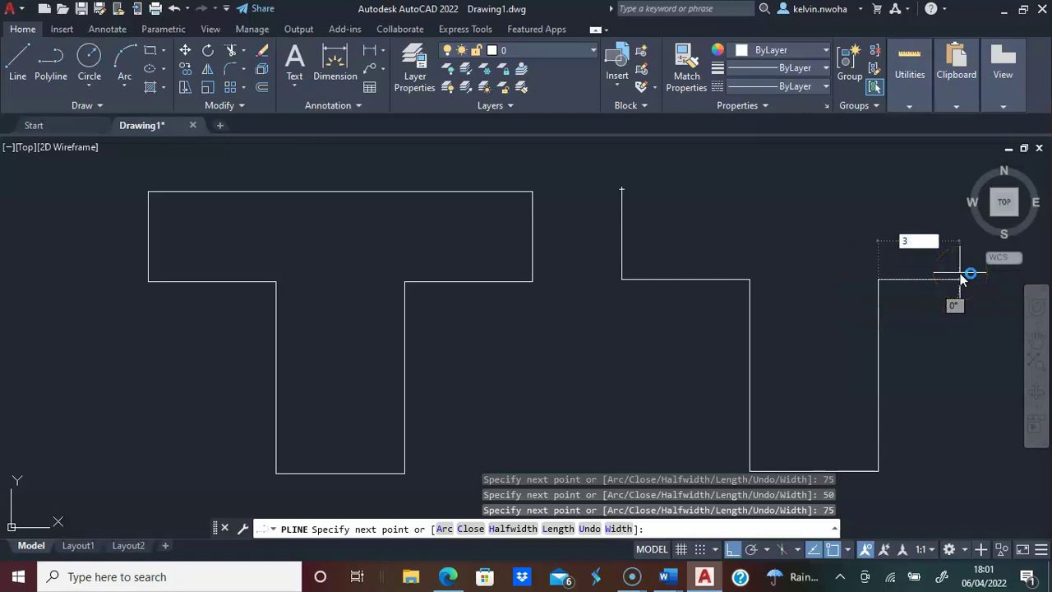
{"action": "type", "text": "50"}
{"action": "key", "text": "Return"}
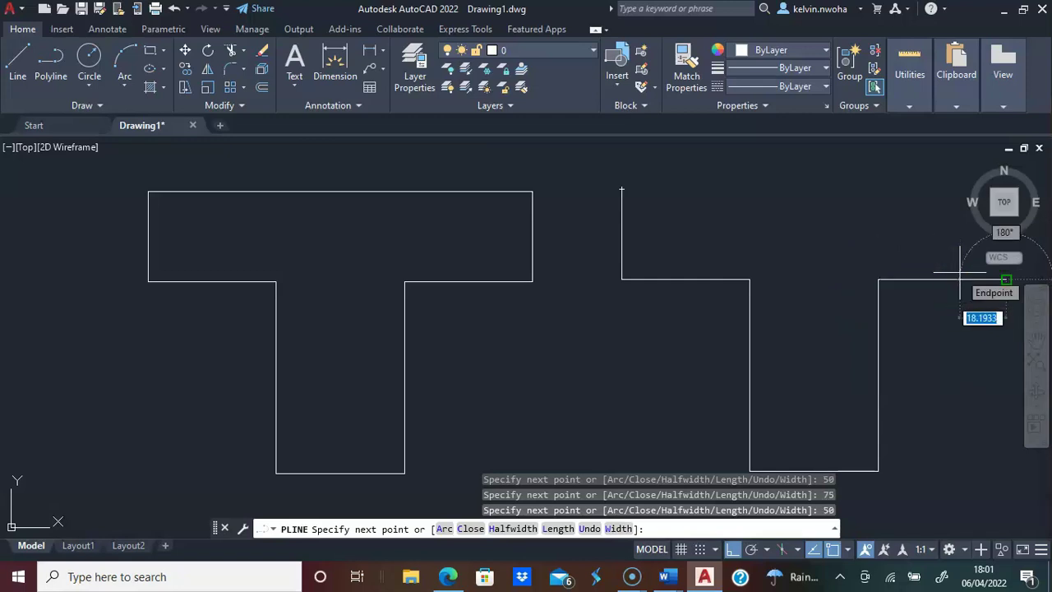
{"action": "middle_click_drag", "start_coordinate": [951, 202], "coordinate": [868, 207]}
{"action": "type", "text": "35"}
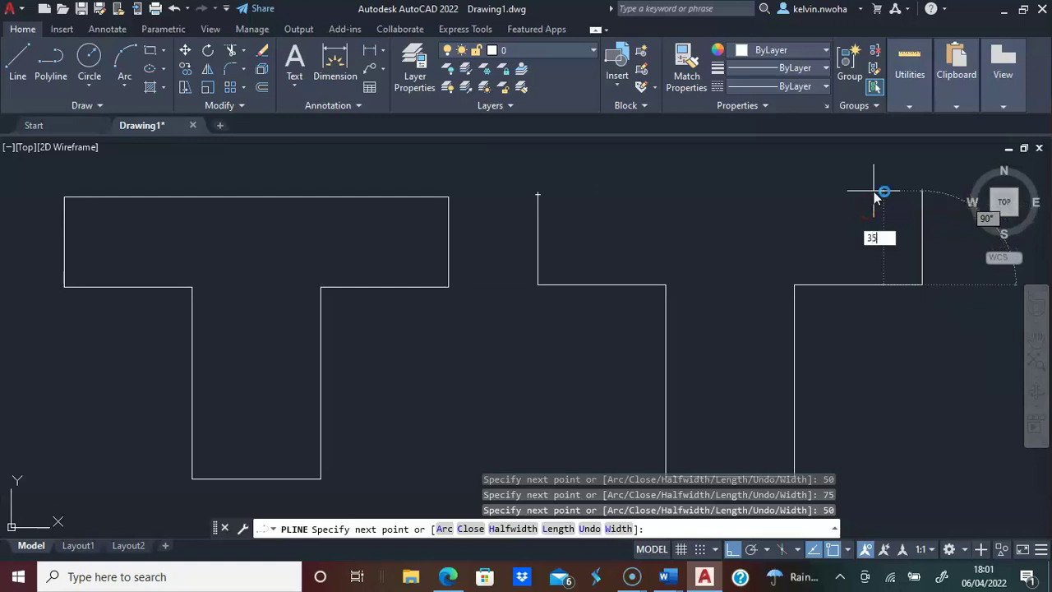
{"action": "key", "text": "Return"}
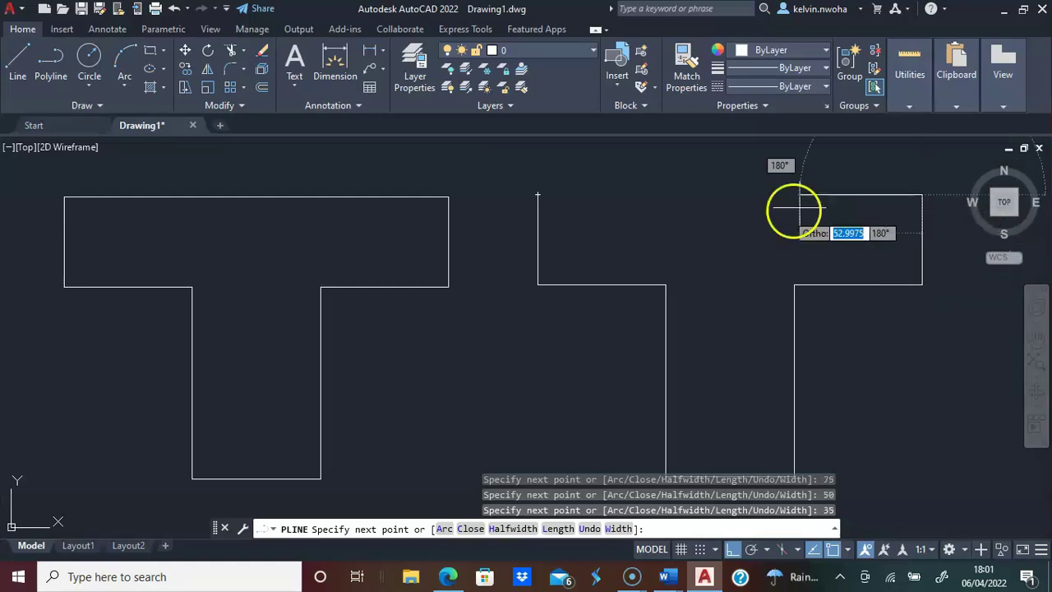
{"action": "type", "text": "150"}
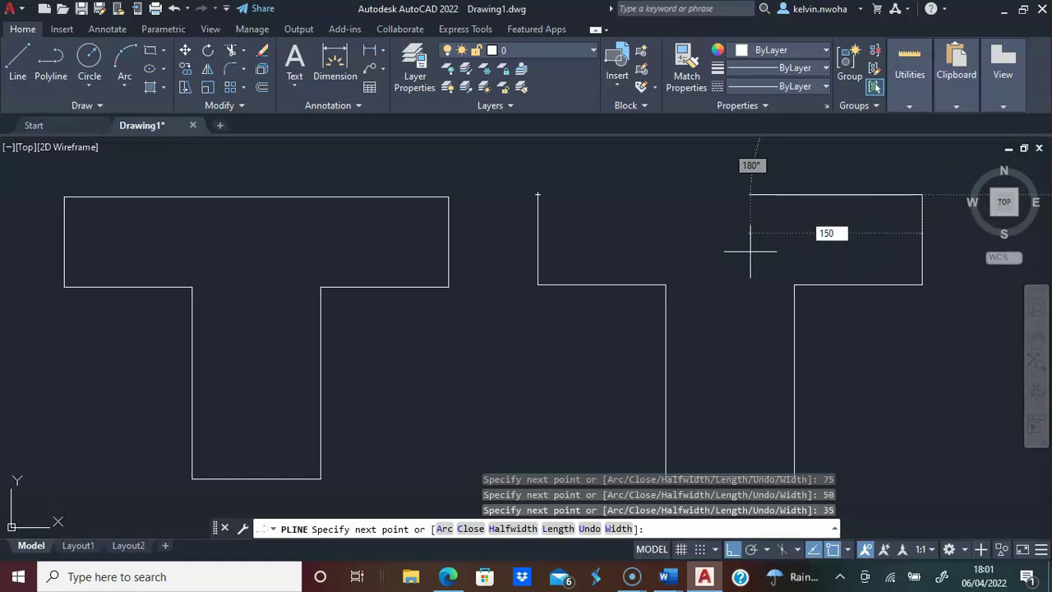
{"action": "key", "text": "Return"}
{"action": "right_click", "coordinate": [608, 194]}
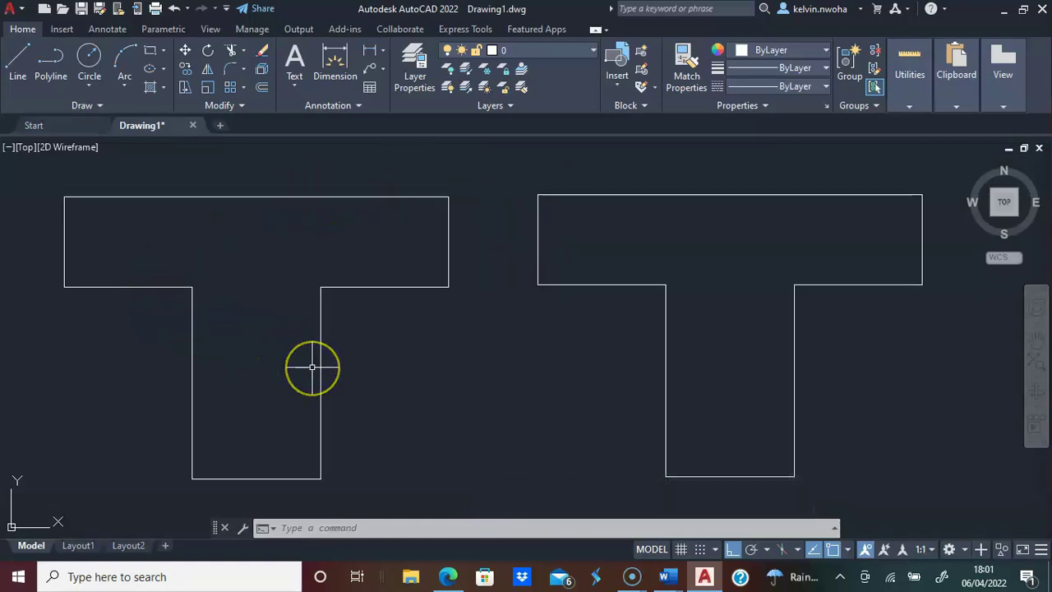
{"action": "left_click", "coordinate": [65, 265]}
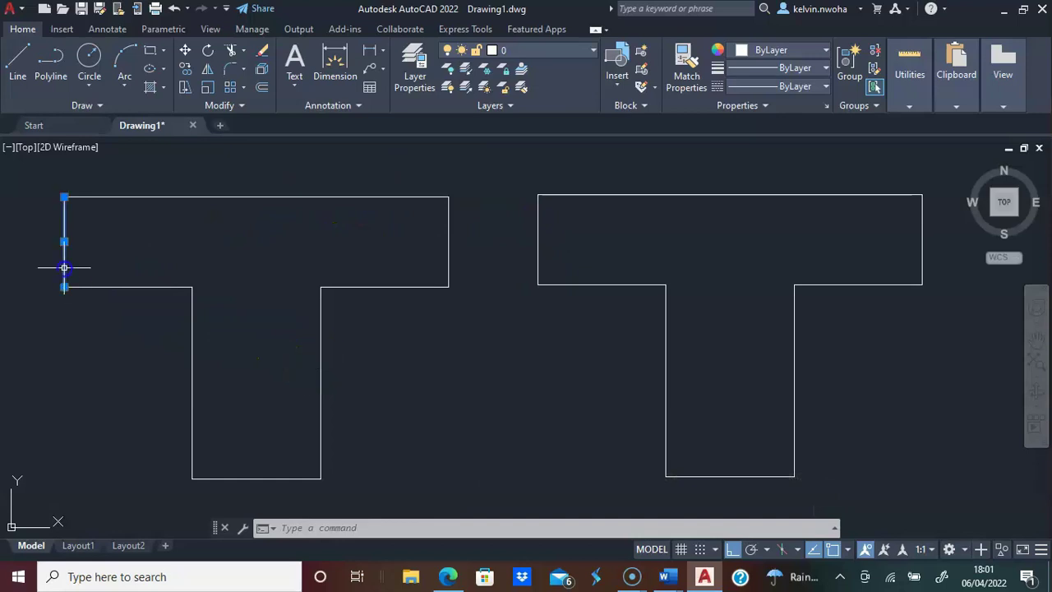
{"action": "left_click", "coordinate": [298, 481]}
{"action": "left_click", "coordinate": [475, 360]}
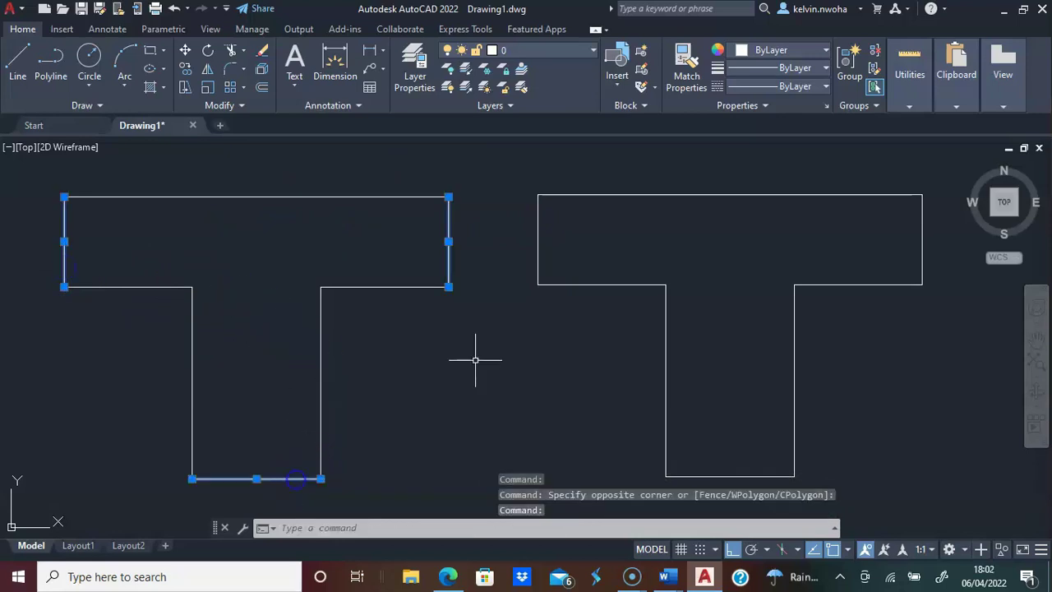
{"action": "key", "text": "Delete"}
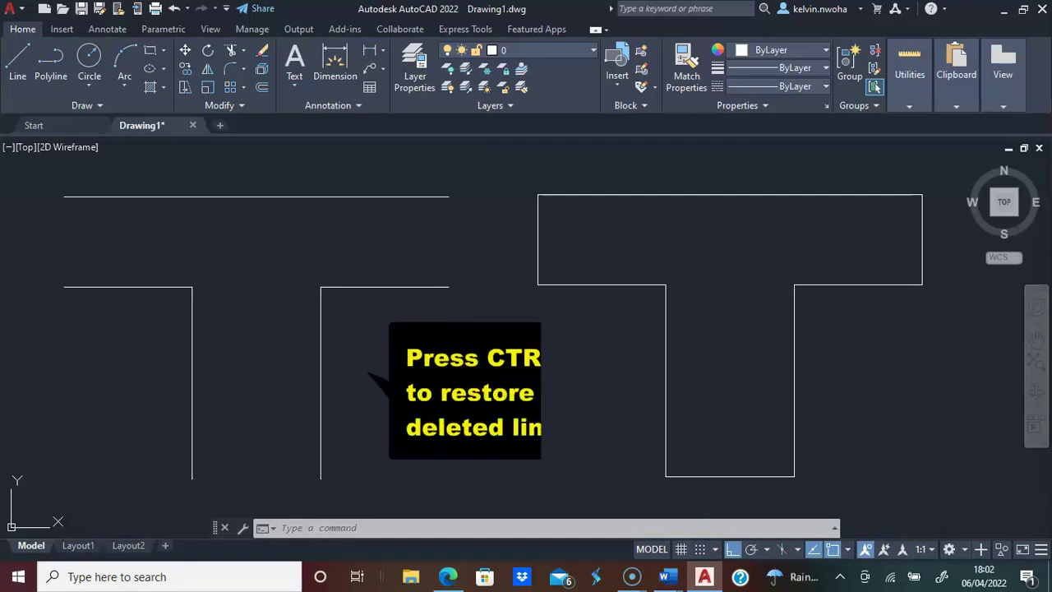
{"action": "key", "text": "ctrl+z"}
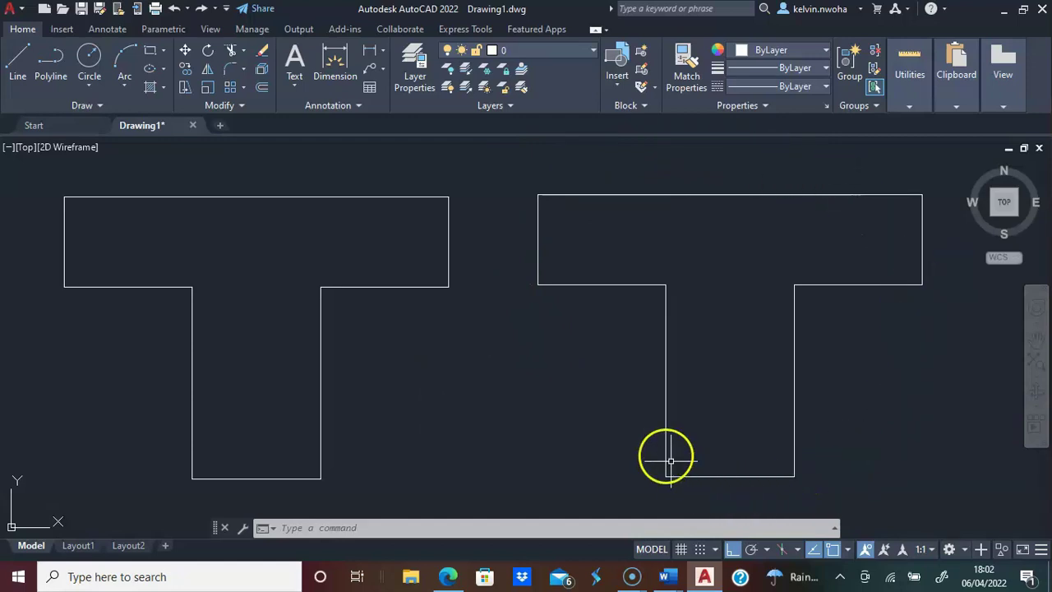
Step: Select the right T whole, then individual left T lines, then the right T again
{"action": "left_click", "coordinate": [542, 281]}
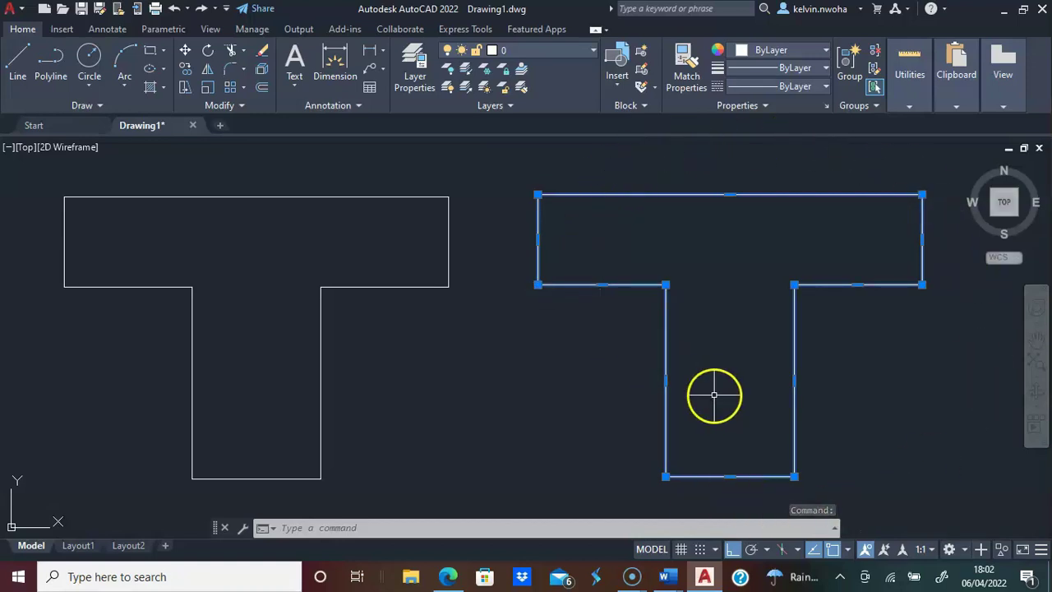
{"action": "key", "text": "Escape"}
{"action": "left_click", "coordinate": [64, 254]}
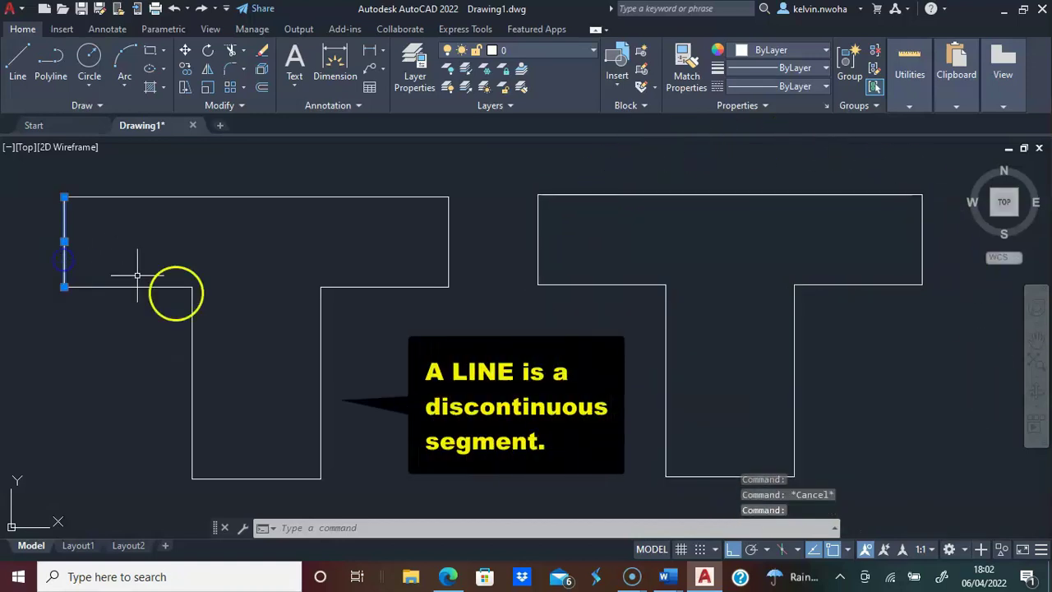
{"action": "left_click", "coordinate": [321, 378]}
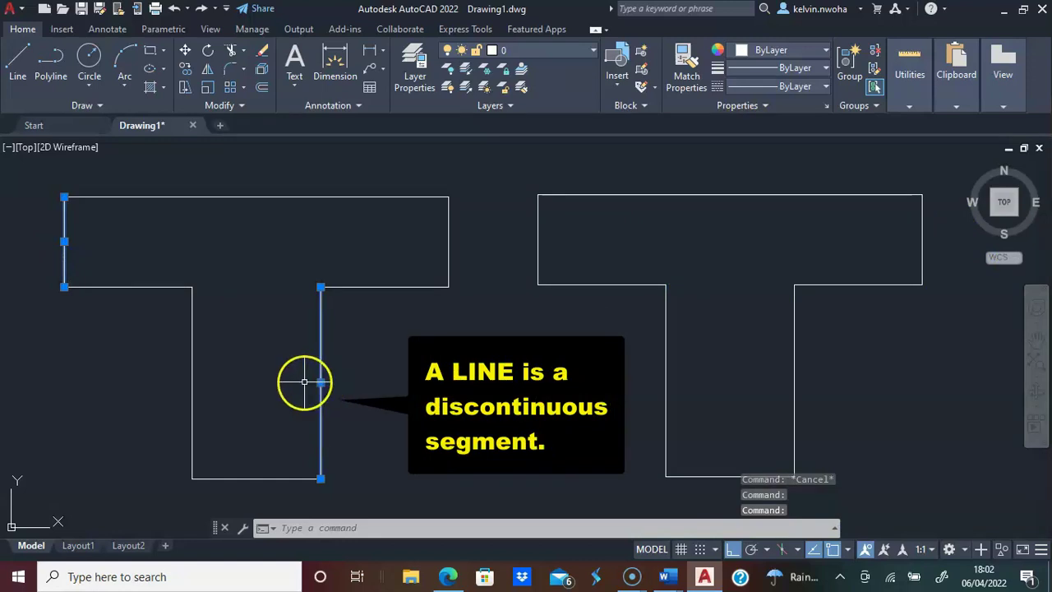
{"action": "left_click", "coordinate": [251, 380]}
{"action": "key", "text": "Escape"}
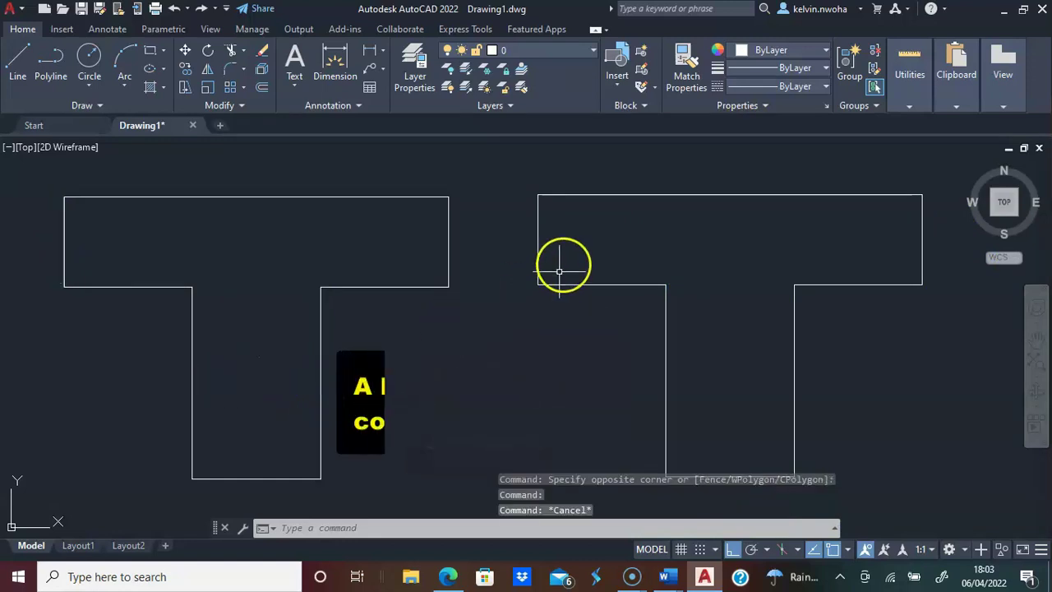
{"action": "left_click", "coordinate": [549, 284]}
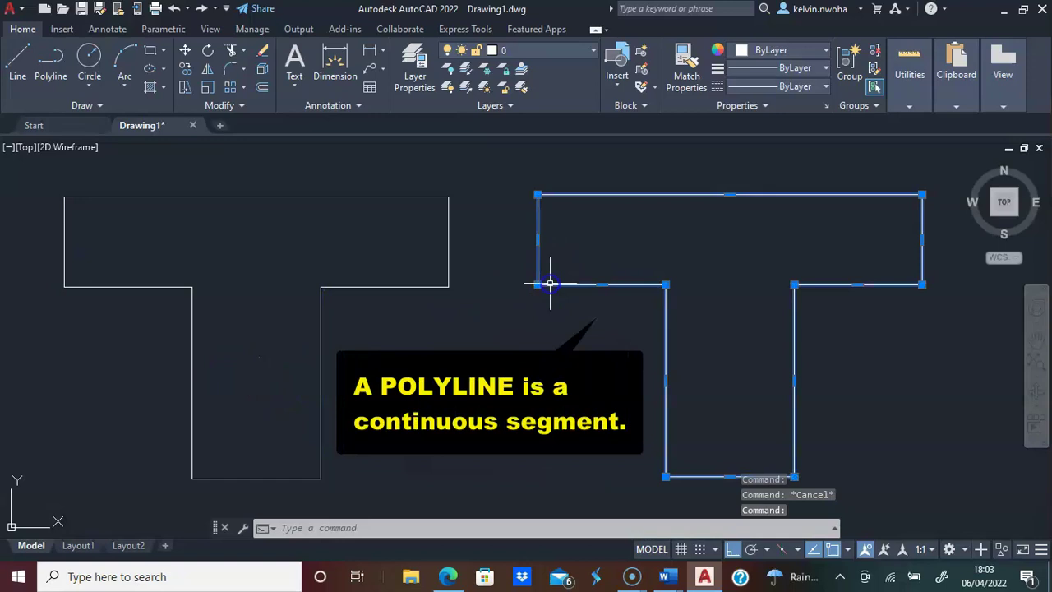